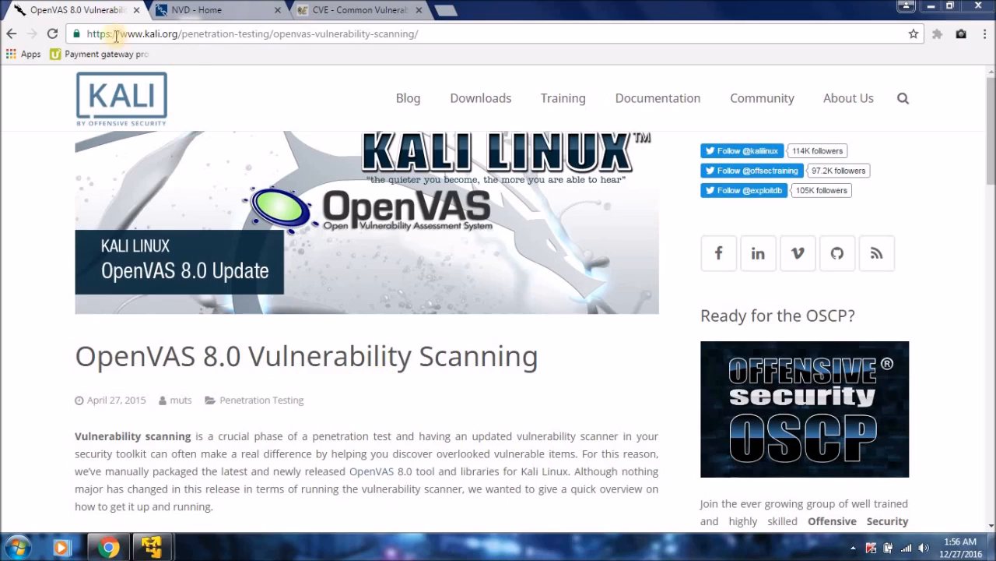
Step: Examine the OpenVAS setup commands and listening-service instructions in Kali's OpenVAS 8.0 Vulnerability Scanning article
{"action": "left_click", "coordinate": [88, 34]}
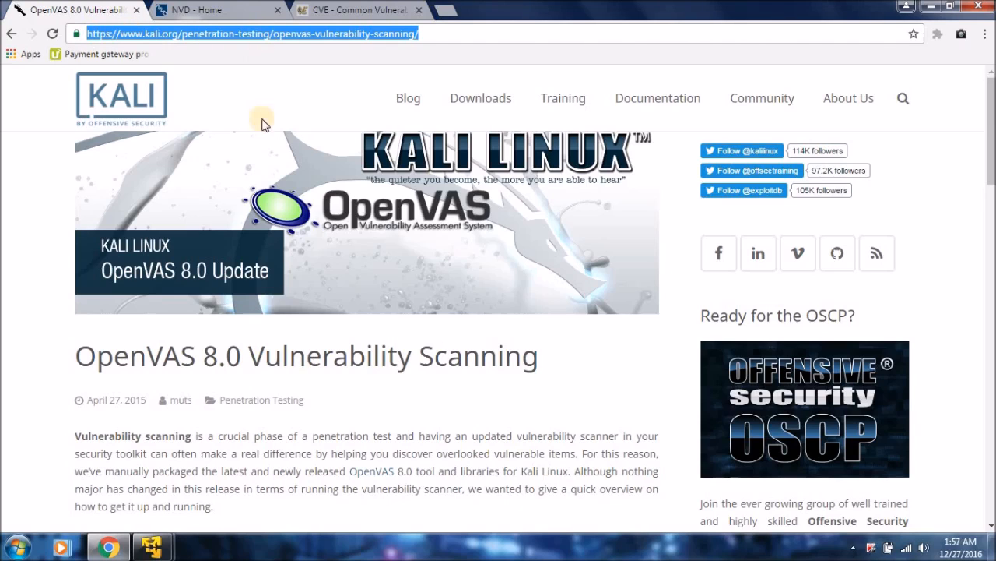
{"action": "scroll", "coordinate": [328, 470], "scroll_direction": "down", "scroll_amount": 10}
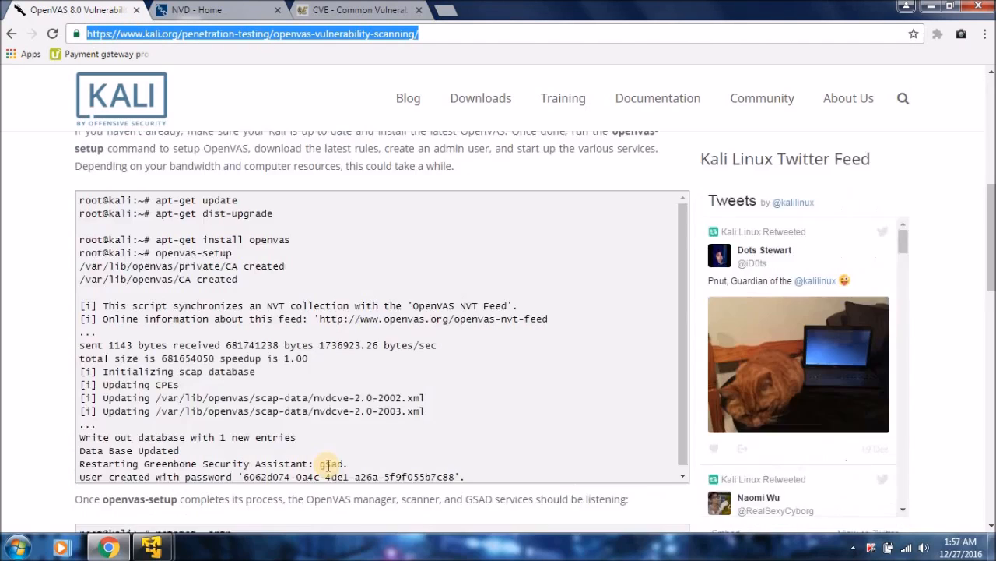
{"action": "scroll", "coordinate": [328, 465], "scroll_direction": "up", "scroll_amount": 2}
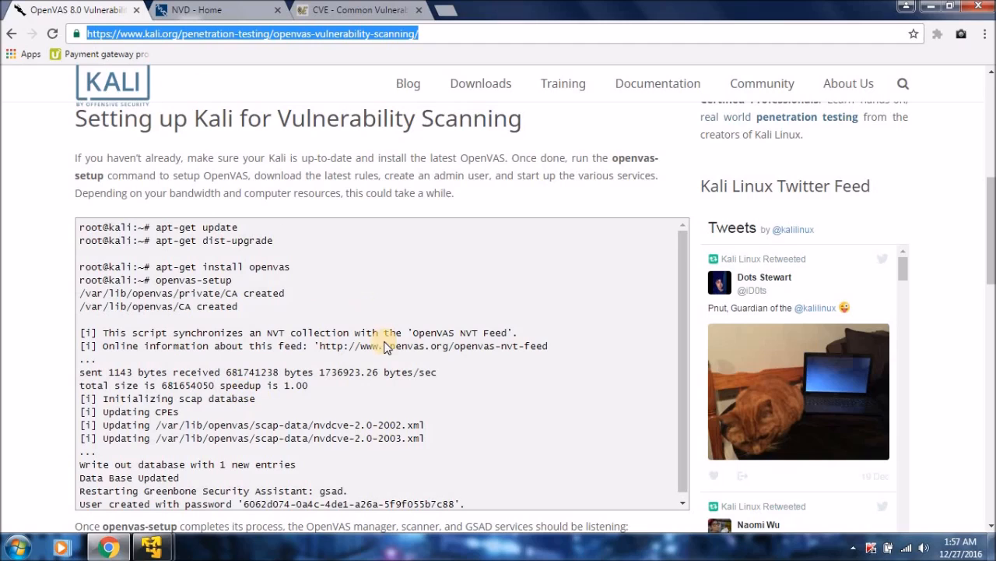
{"action": "scroll", "coordinate": [387, 347], "scroll_direction": "down", "scroll_amount": 1}
{"action": "scroll", "coordinate": [387, 347], "scroll_direction": "down", "scroll_amount": 2}
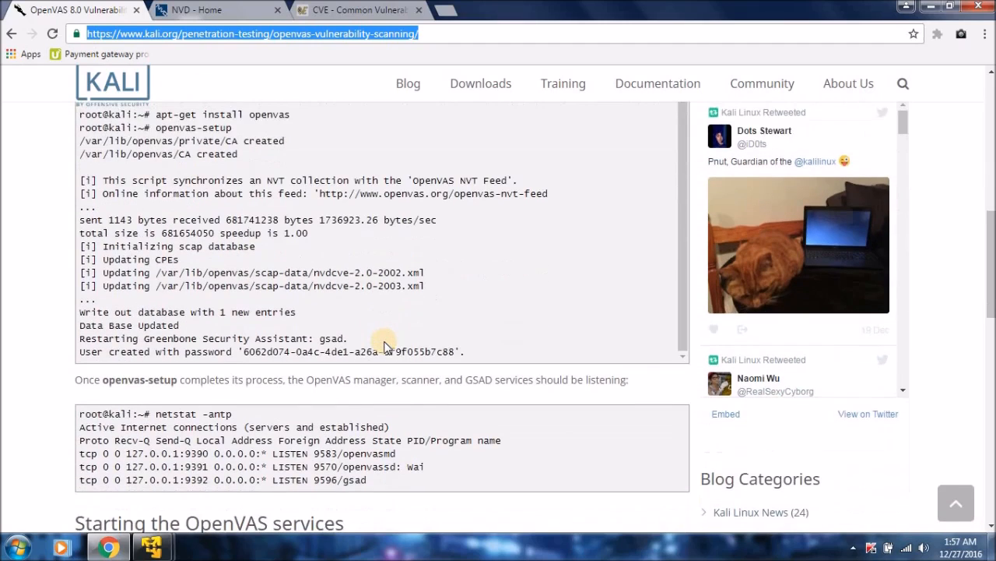
{"action": "scroll", "coordinate": [384, 345], "scroll_direction": "down", "scroll_amount": 1}
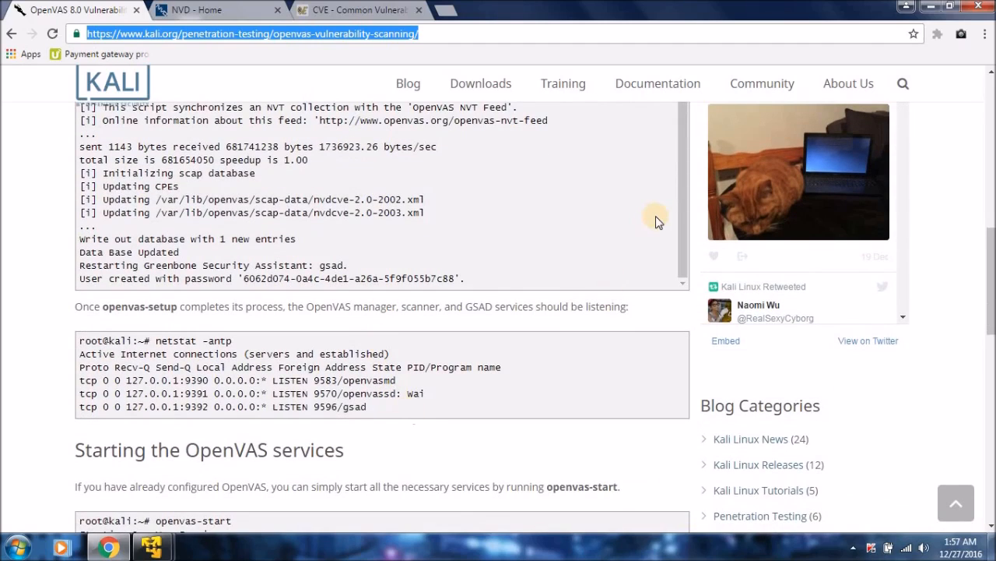
Step: Switch to the kali virtual machine in VMware Workstation and open the etc folder in the file browser
{"action": "left_click", "coordinate": [152, 547]}
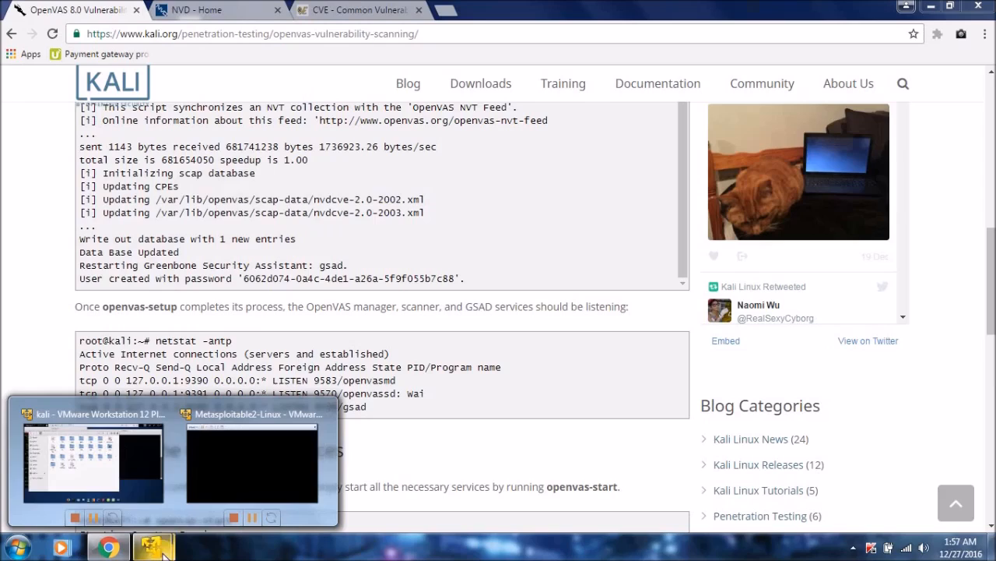
{"action": "left_click", "coordinate": [112, 478]}
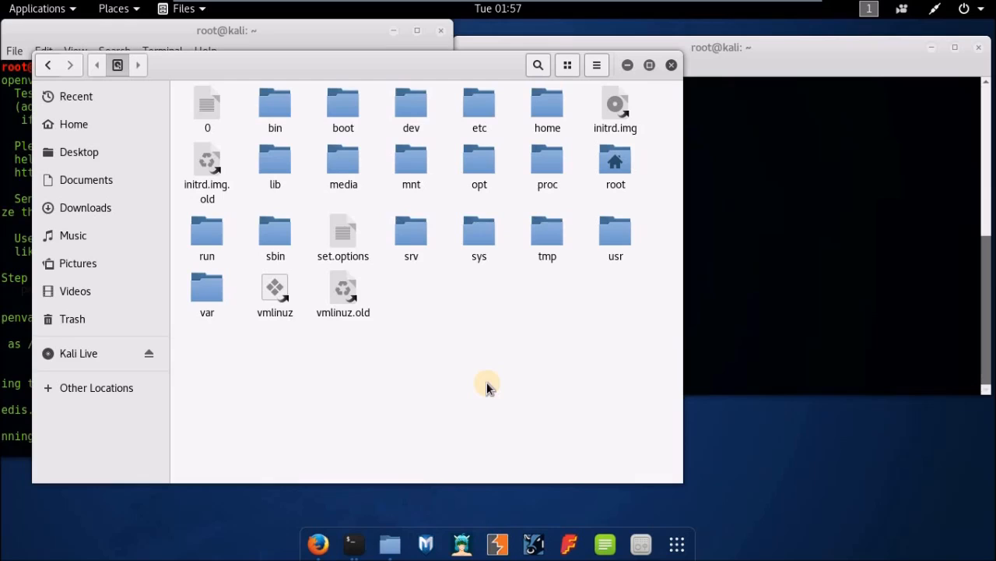
{"action": "left_click", "coordinate": [479, 105]}
{"action": "double_click", "coordinate": [479, 108]}
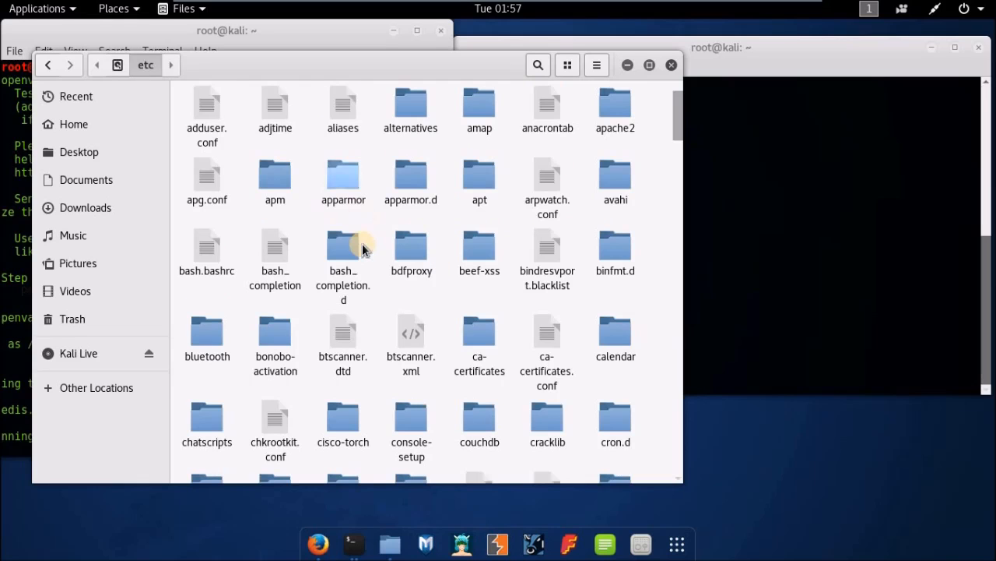
{"action": "left_click", "coordinate": [43, 67]}
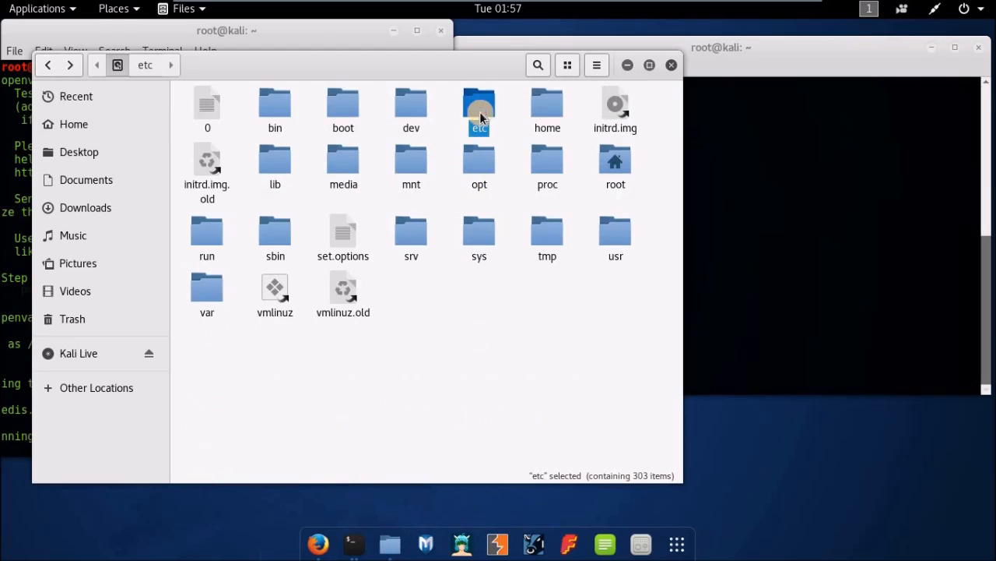
{"action": "double_click", "coordinate": [479, 109]}
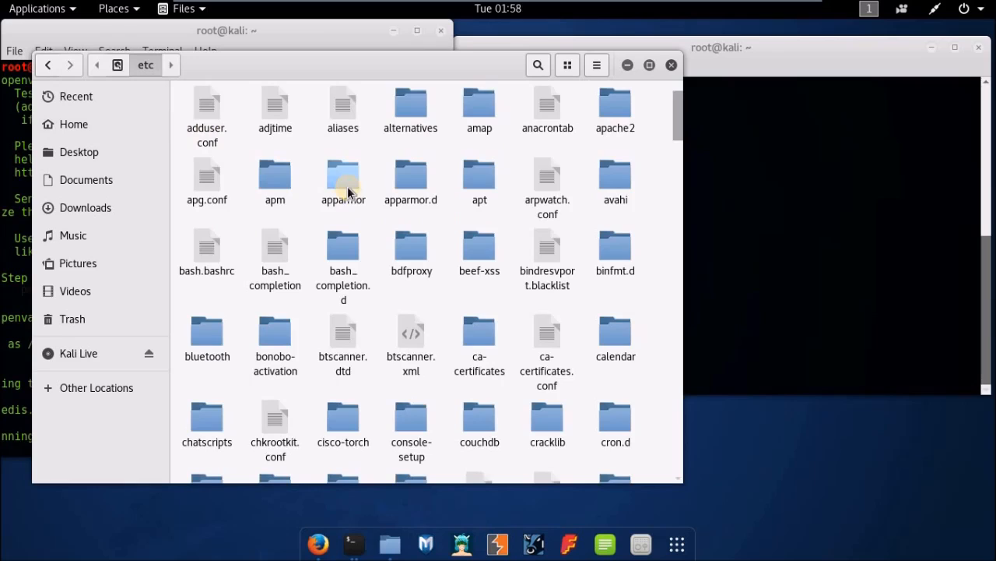
Step: Search the etc folder for redis.conf and open the file in the text editor
{"action": "type", "text": "r"}
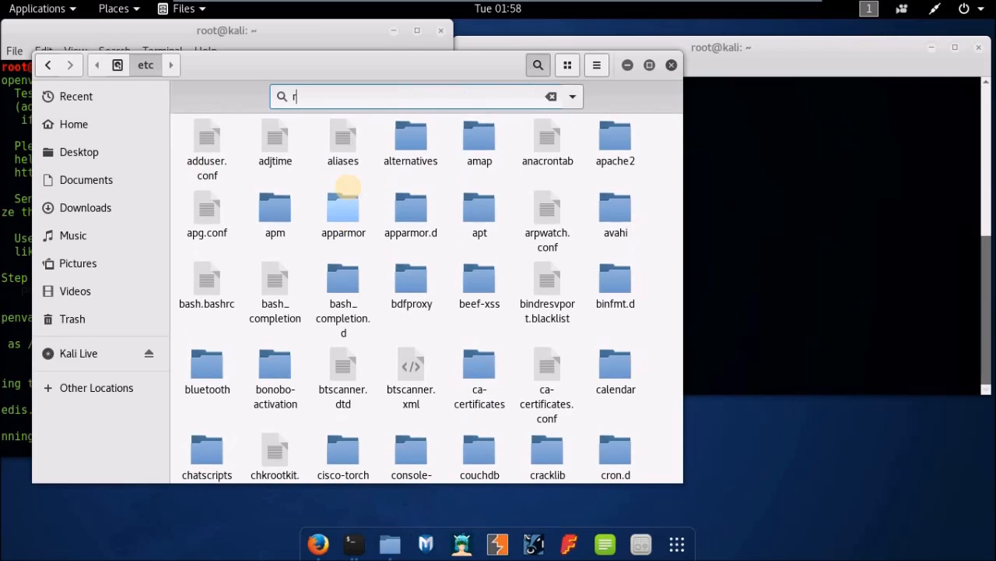
{"action": "type", "text": "edis"}
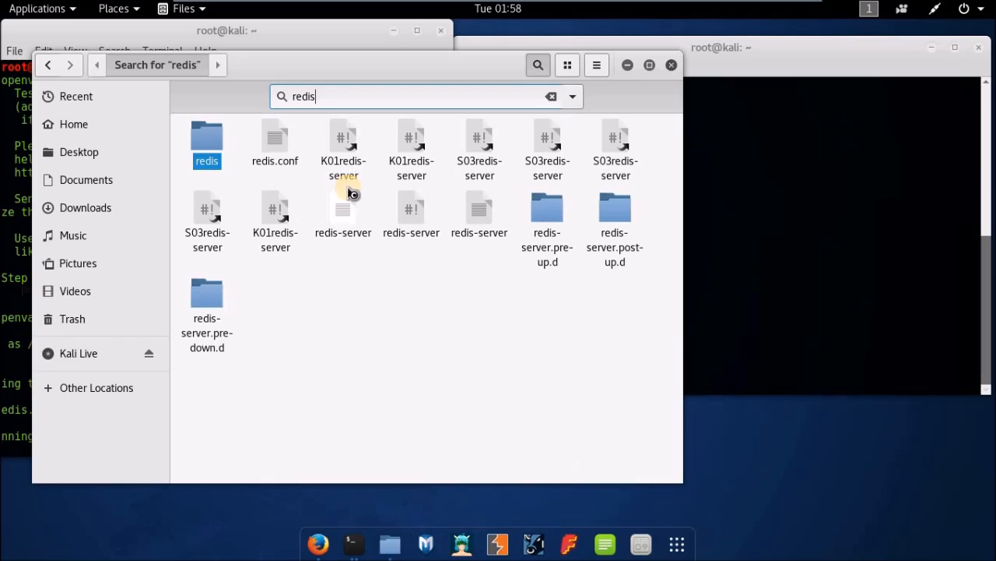
{"action": "key", "text": "BackSpace"}
{"action": "type", "text": "s.con"}
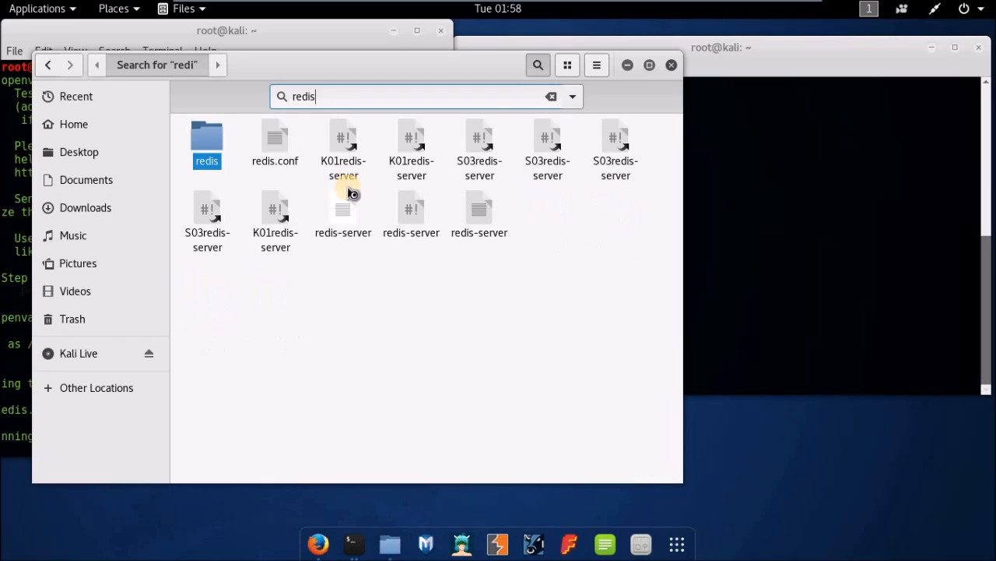
{"action": "type", "text": "f"}
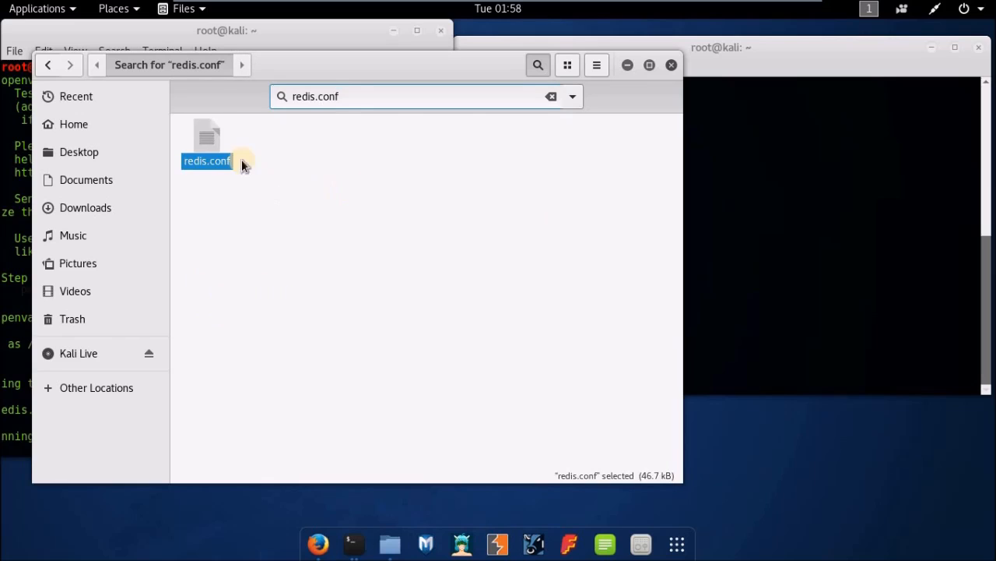
{"action": "left_click", "coordinate": [194, 141]}
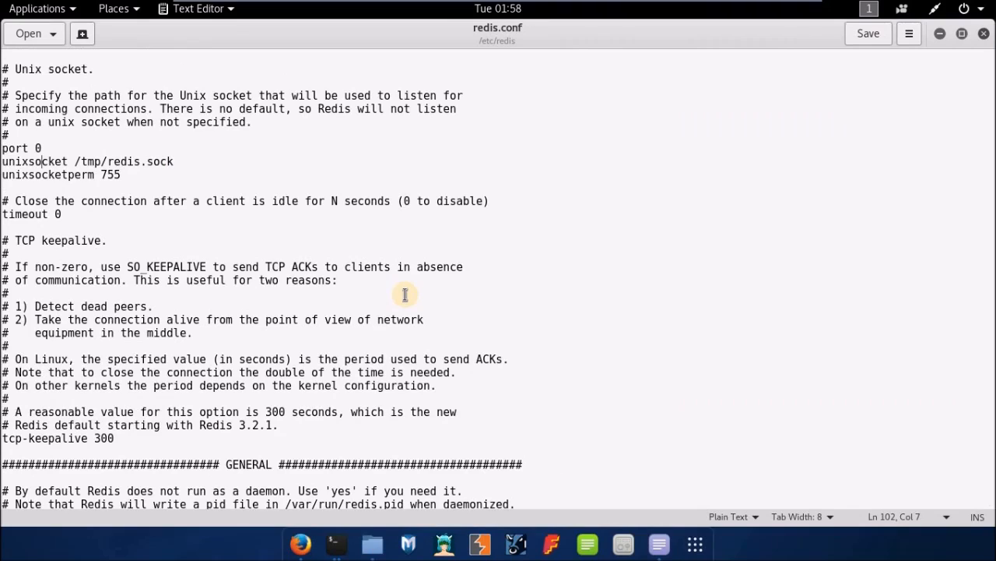
Step: Examine the Unix socket comments and the port, unixsocket and unixsocketperm lines in redis.conf
{"action": "left_click_drag", "start_coordinate": [14, 95], "coordinate": [81, 95]}
{"action": "left_click_drag", "start_coordinate": [179, 117], "coordinate": [254, 126]}
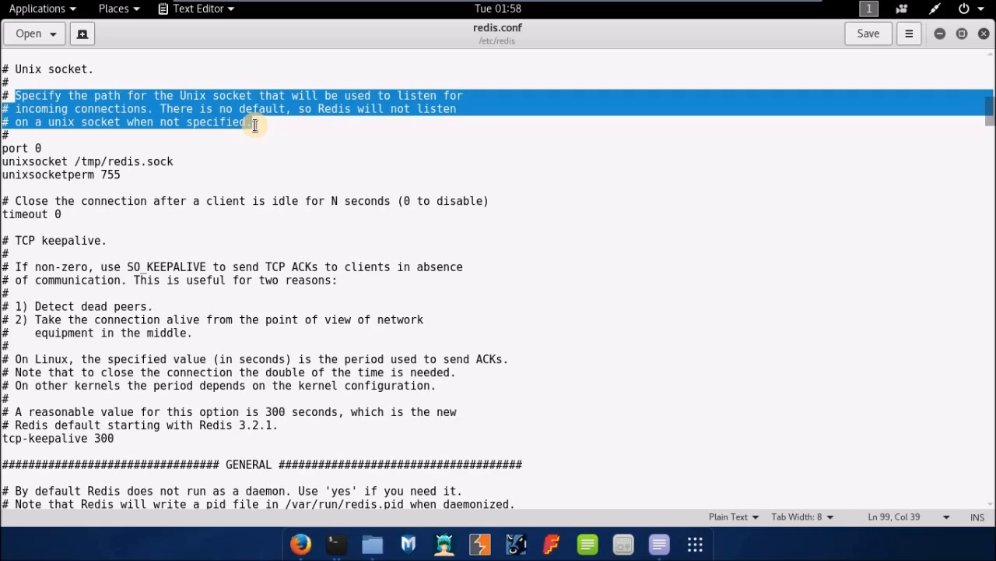
{"action": "left_click", "coordinate": [132, 180]}
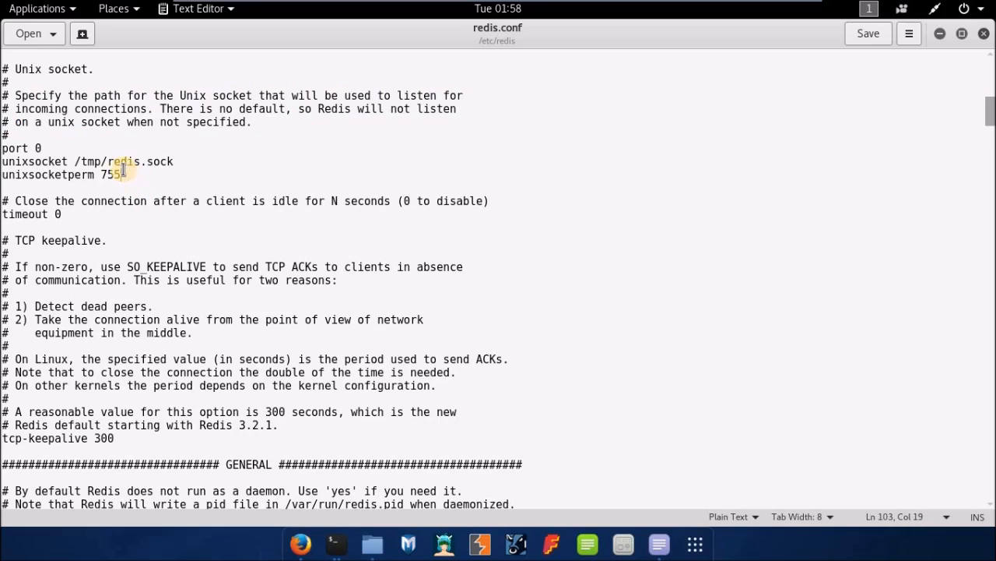
{"action": "left_click", "coordinate": [4, 148], "text": "shift"}
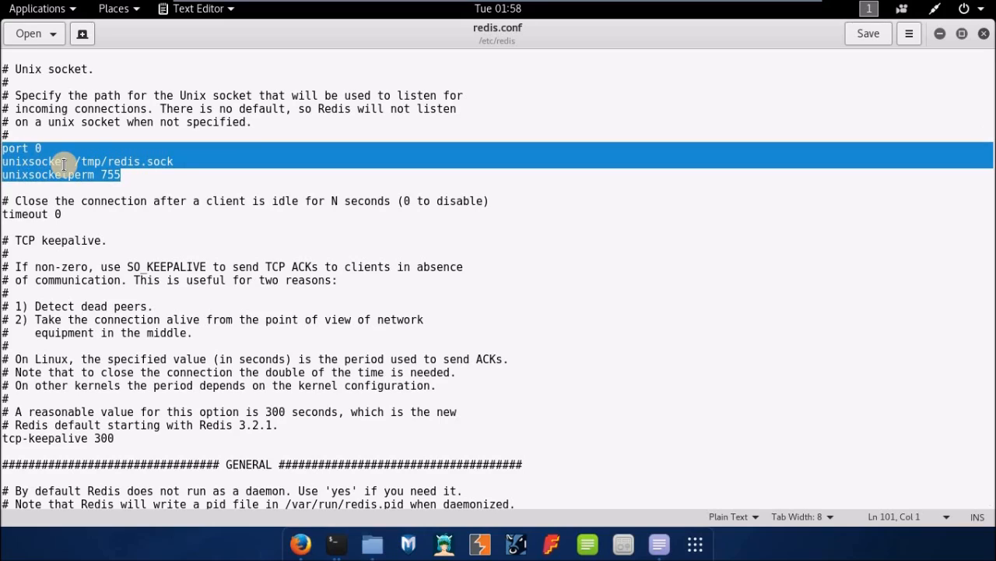
{"action": "key", "text": "shift+Down"}
{"action": "key", "text": "ctrl+shift+Right"}
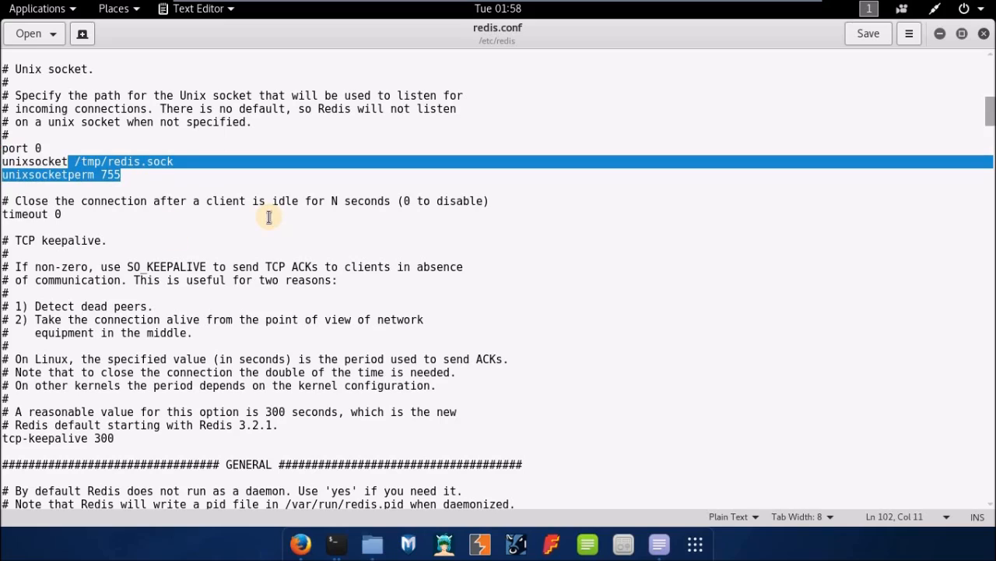
{"action": "left_click", "coordinate": [670, 199]}
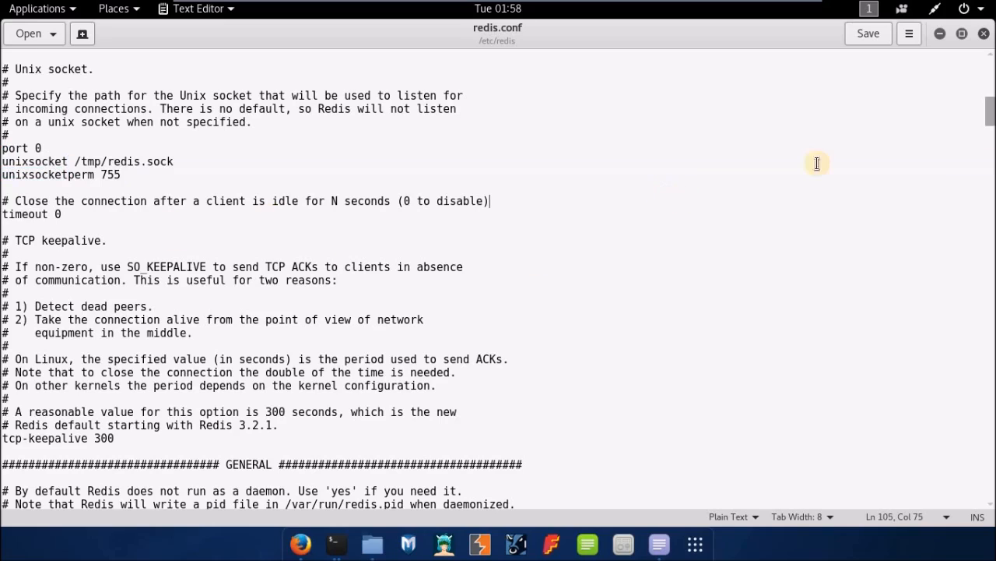
Step: Close redis.conf and the file browser, and activate the empty terminal window
{"action": "left_click", "coordinate": [984, 36]}
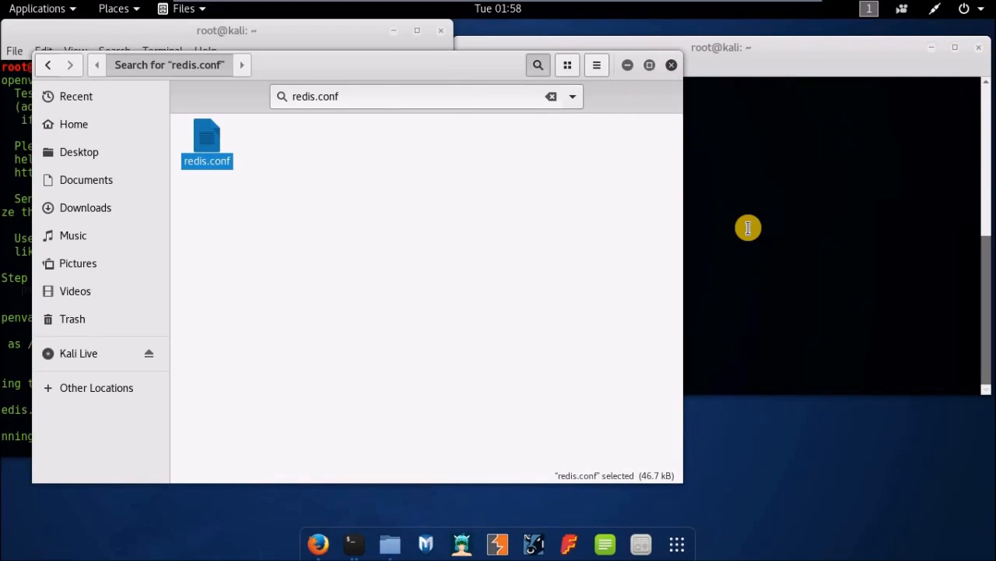
{"action": "key", "text": "ctrl+w"}
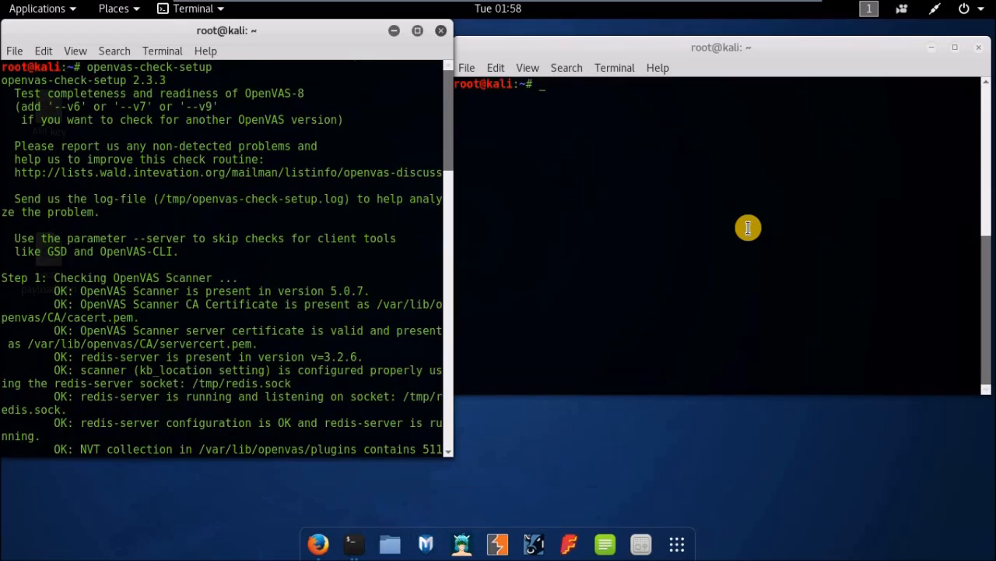
{"action": "left_click", "coordinate": [702, 169]}
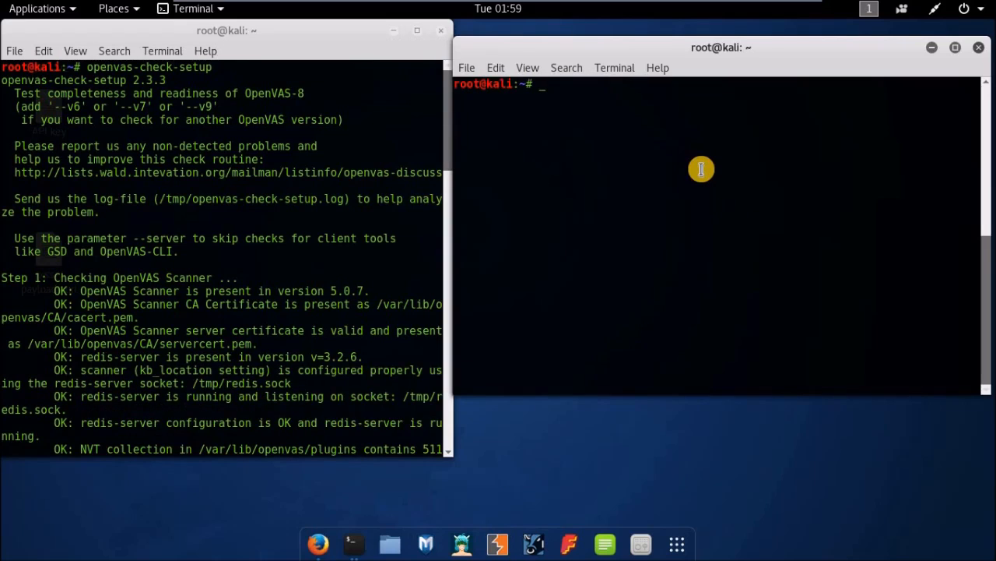
{"action": "type", "text": "redis-server"}
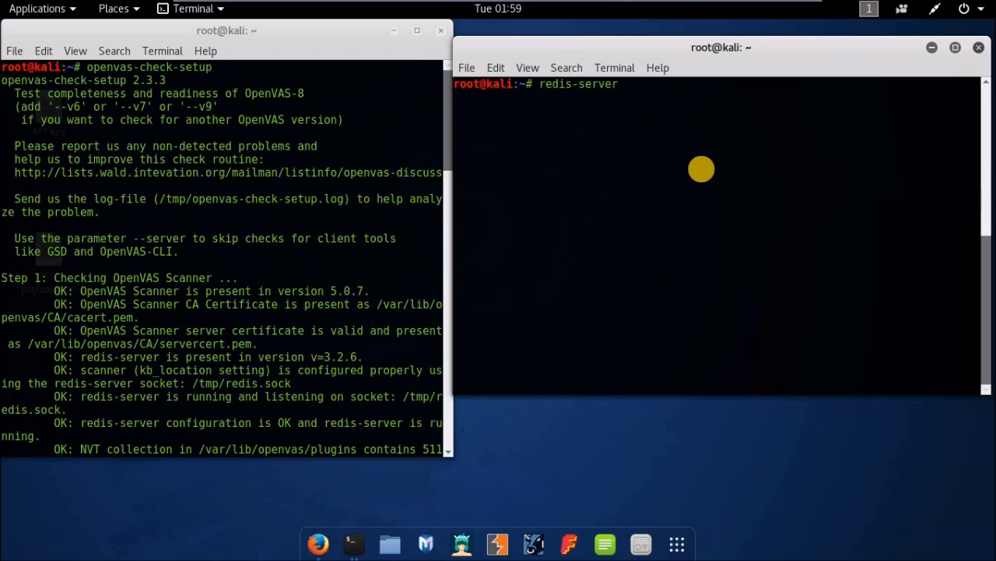
{"action": "type", "text": "/etc/redis/redis"}
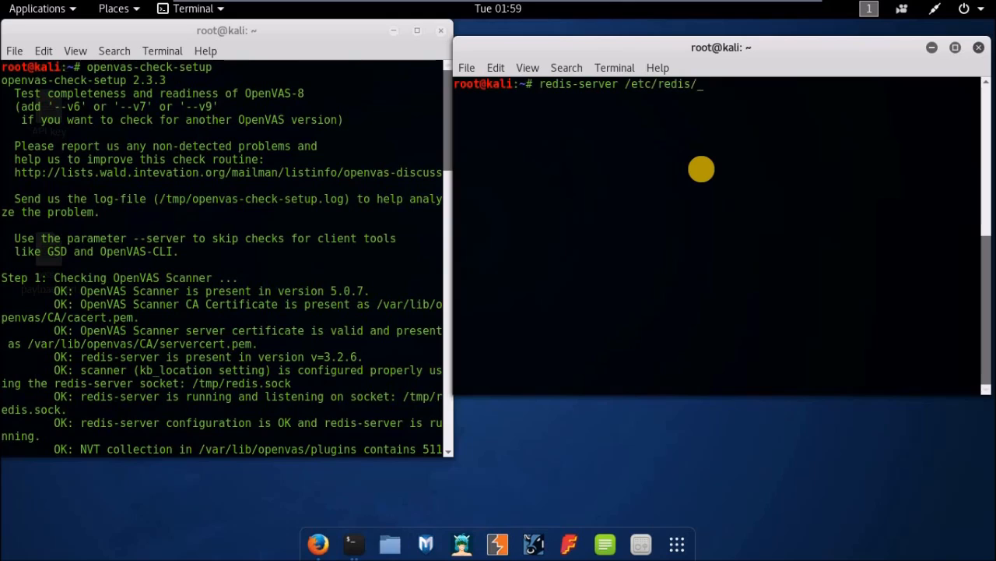
{"action": "type", "text": ".conf"}
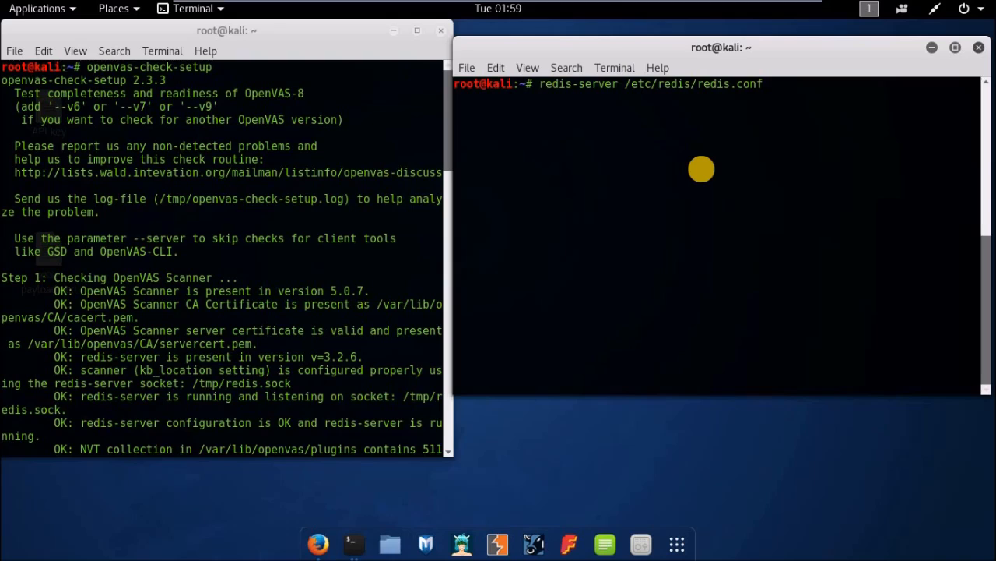
{"action": "key", "text": "BackSpace"}
{"action": "key", "text": "BackSpace"}
{"action": "key", "text": "BackSpace"}
{"action": "key", "text": "BackSpace"}
{"action": "key", "text": "BackSpace"}
{"action": "key", "text": "BackSpace"}
{"action": "key", "text": "BackSpace"}
{"action": "key", "text": "BackSpace"}
{"action": "key", "text": "BackSpace"}
{"action": "key", "text": "BackSpace"}
{"action": "key", "text": "BackSpace"}
{"action": "key", "text": "BackSpace"}
{"action": "key", "text": "BackSpace"}
{"action": "key", "text": "BackSpace"}
{"action": "key", "text": "BackSpace"}
{"action": "key", "text": "BackSpace"}
{"action": "key", "text": "BackSpace"}
{"action": "key", "text": "BackSpace"}
{"action": "key", "text": "BackSpace"}
{"action": "key", "text": "BackSpace"}
{"action": "key", "text": "BackSpace"}
{"action": "key", "text": "BackSpace"}
{"action": "key", "text": "BackSpace"}
{"action": "key", "text": "BackSpace"}
{"action": "key", "text": "BackSpace"}
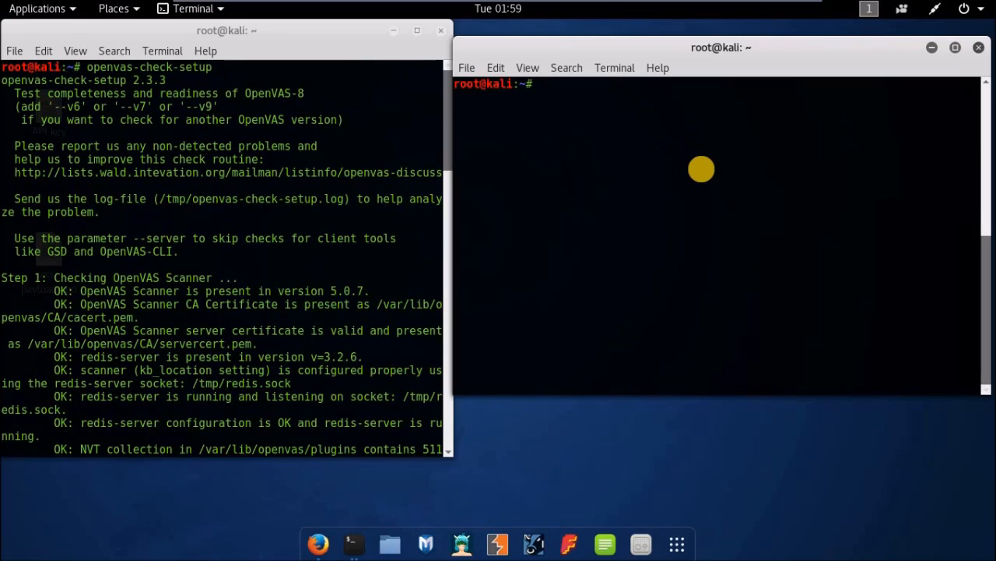
{"action": "key", "text": "Up"}
{"action": "key", "text": "BackSpace"}
{"action": "key", "text": "BackSpace"}
{"action": "key", "text": "BackSpace"}
{"action": "key", "text": "BackSpace"}
{"action": "key", "text": "BackSpace"}
{"action": "key", "text": "BackSpace"}
{"action": "key", "text": "BackSpace"}
{"action": "key", "text": "BackSpace"}
{"action": "key", "text": "BackSpace"}
{"action": "key", "text": "BackSpace"}
{"action": "key", "text": "BackSpace"}
{"action": "key", "text": "BackSpace"}
{"action": "key", "text": "BackSpace"}
{"action": "key", "text": "BackSpace"}
{"action": "key", "text": "BackSpace"}
{"action": "key", "text": "BackSpace"}
{"action": "key", "text": "BackSpace"}
{"action": "key", "text": "BackSpace"}
{"action": "key", "text": "BackSpace"}
Step: Run netstat -antp in the empty terminal and highlight the local address 127.0.0.1:9392 in its output
{"action": "type", "text": "n"}
{"action": "type", "text": "et"}
{"action": "type", "text": "star"}
{"action": "key", "text": "BackSpace"}
{"action": "type", "text": "t"}
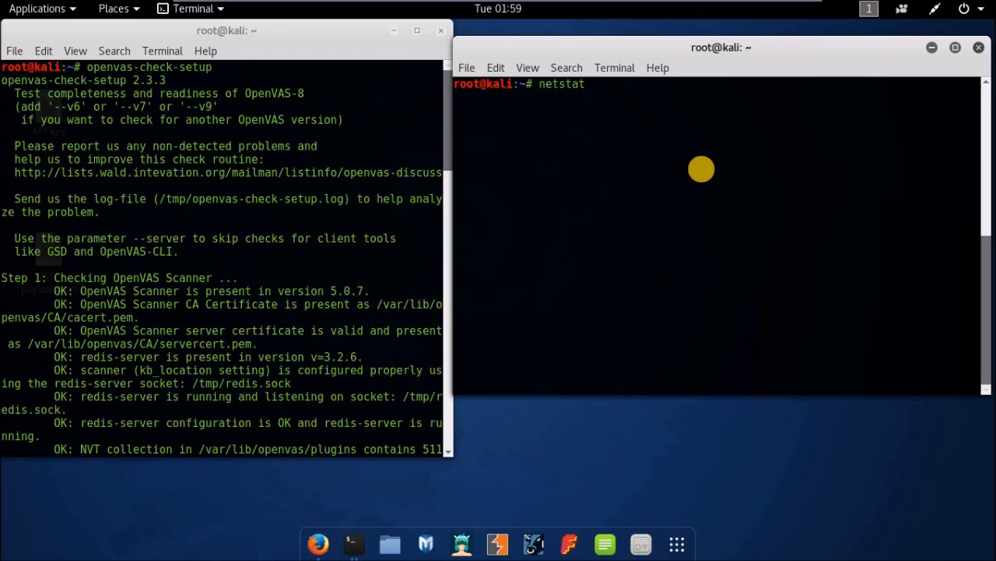
{"action": "type", "text": " -antp"}
{"action": "key", "text": "Return"}
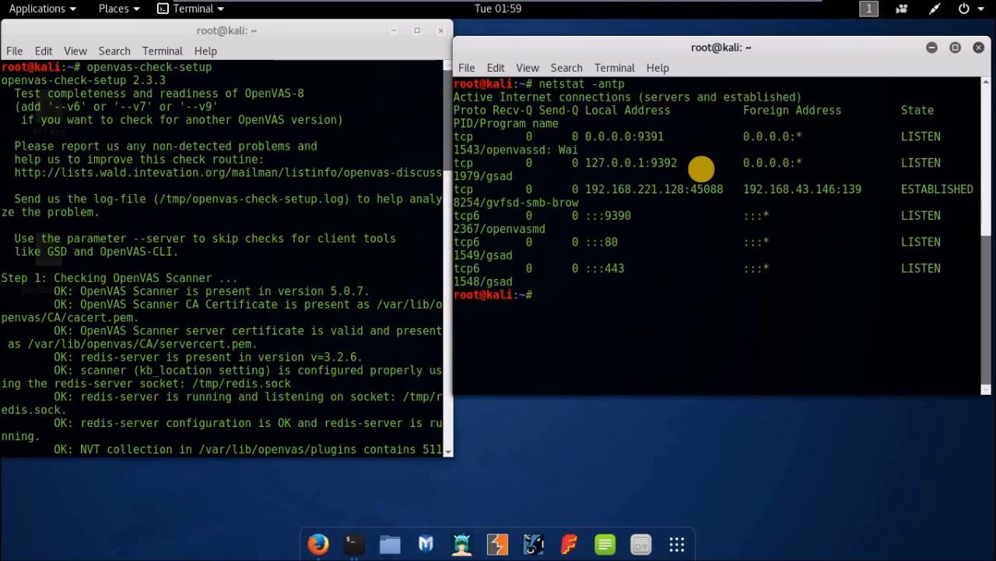
{"action": "left_click_drag", "start_coordinate": [585, 161], "coordinate": [680, 163]}
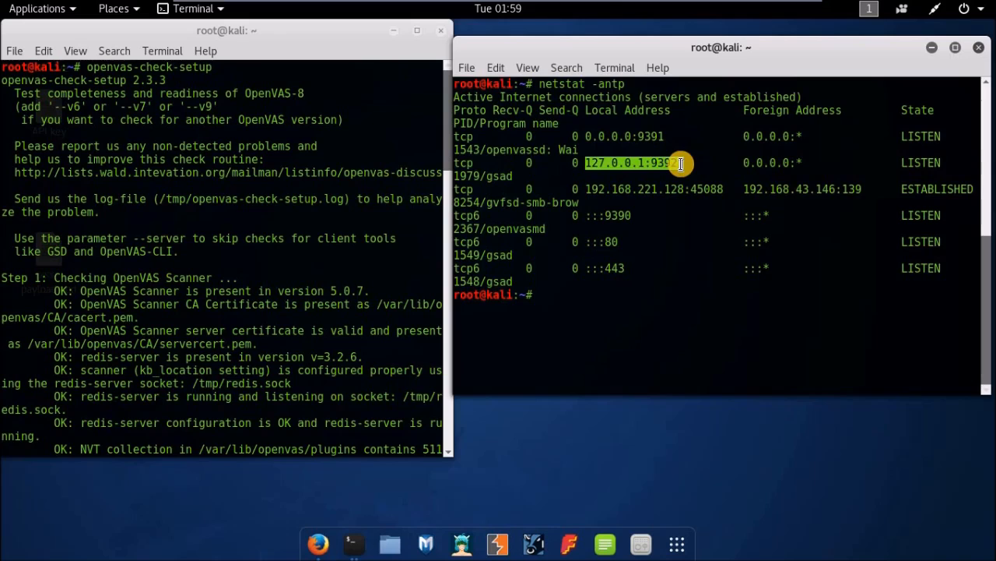
{"action": "left_click", "coordinate": [680, 164]}
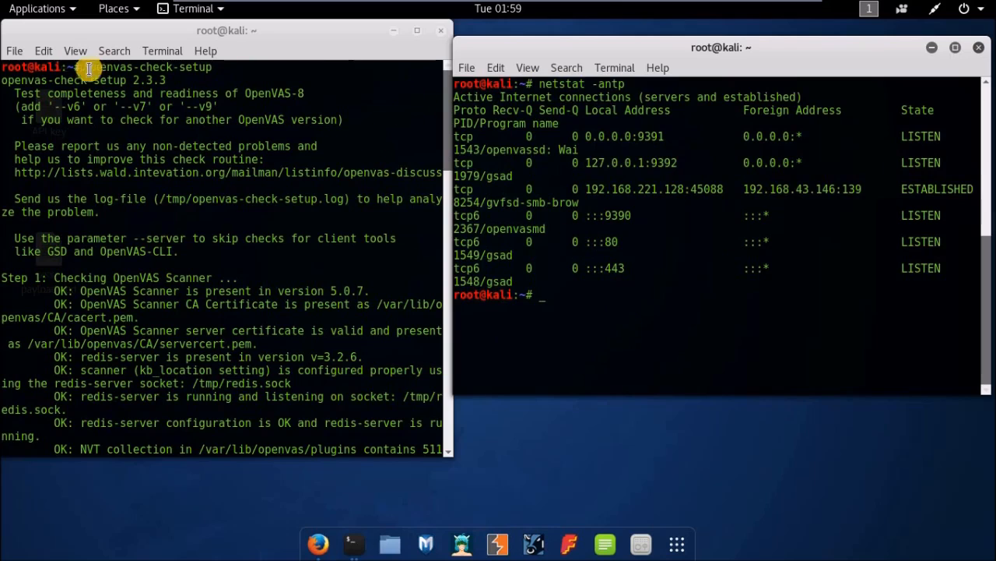
Step: Highlight the openvas-check-setup command in the other terminal and read through its output to the end
{"action": "double_click", "coordinate": [212, 66]}
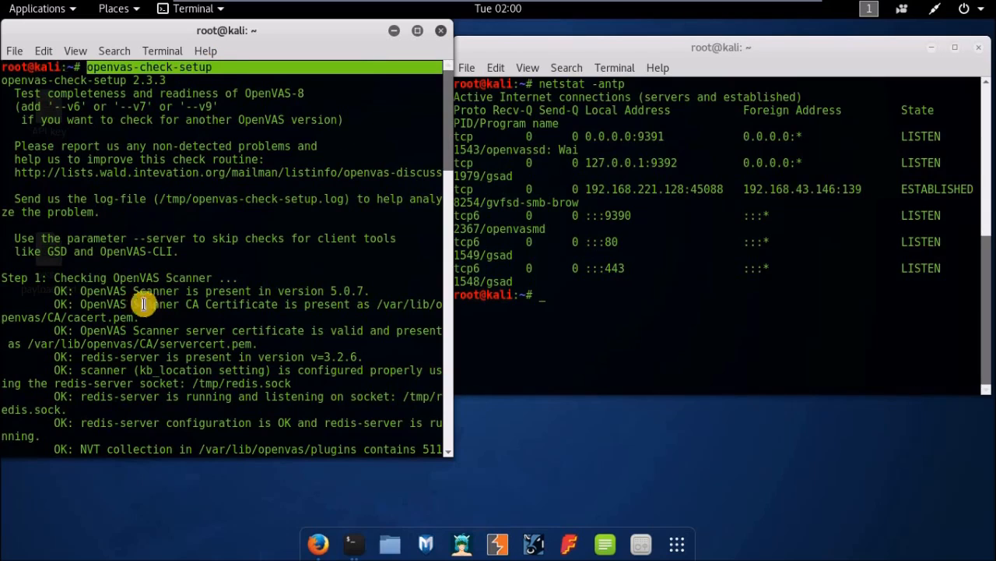
{"action": "scroll", "coordinate": [163, 274], "scroll_direction": "down", "scroll_amount": 1}
{"action": "scroll", "coordinate": [163, 274], "scroll_direction": "down", "scroll_amount": 7}
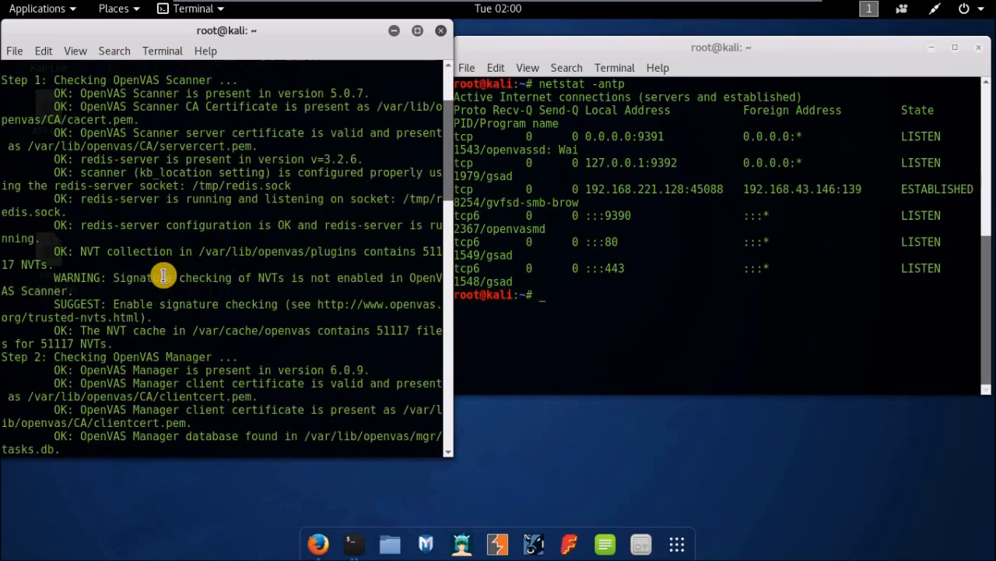
{"action": "scroll", "coordinate": [163, 274], "scroll_direction": "down", "scroll_amount": 5}
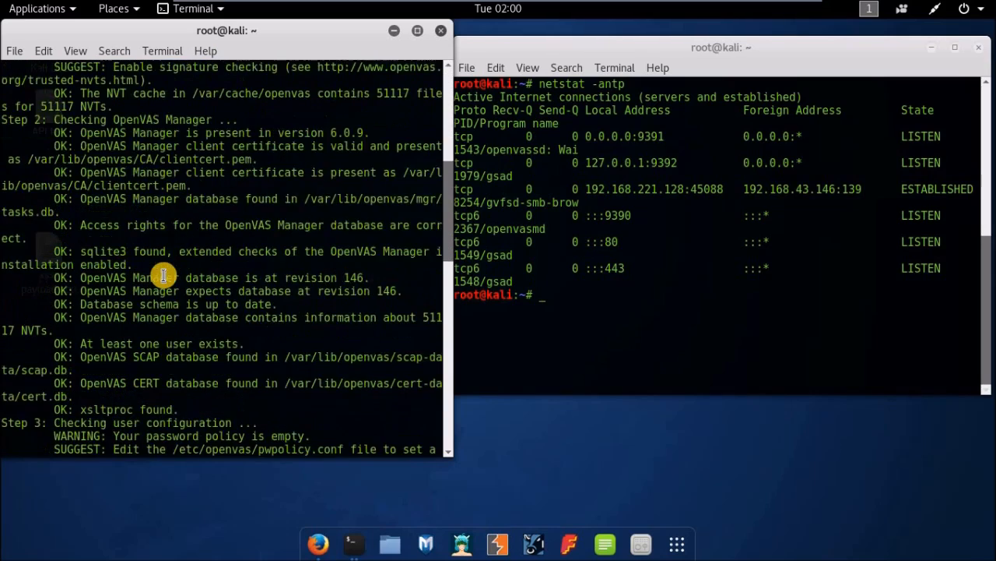
{"action": "scroll", "coordinate": [163, 274], "scroll_direction": "down", "scroll_amount": 7}
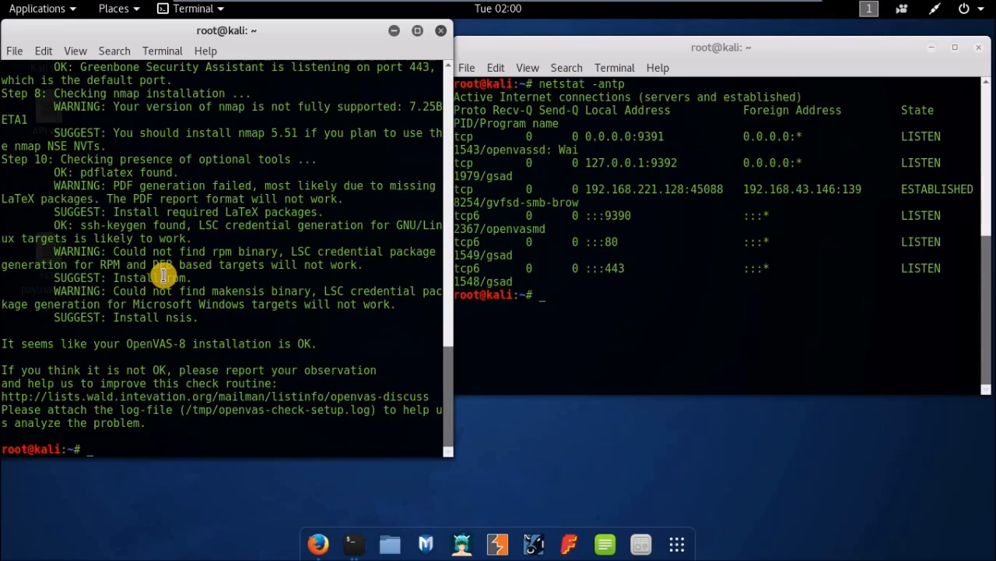
Step: Highlight the OpenVAS-8 installation result line near the end of the check output and minimize that terminal
{"action": "left_click_drag", "start_coordinate": [7, 344], "coordinate": [330, 344]}
{"action": "left_click", "coordinate": [330, 344]}
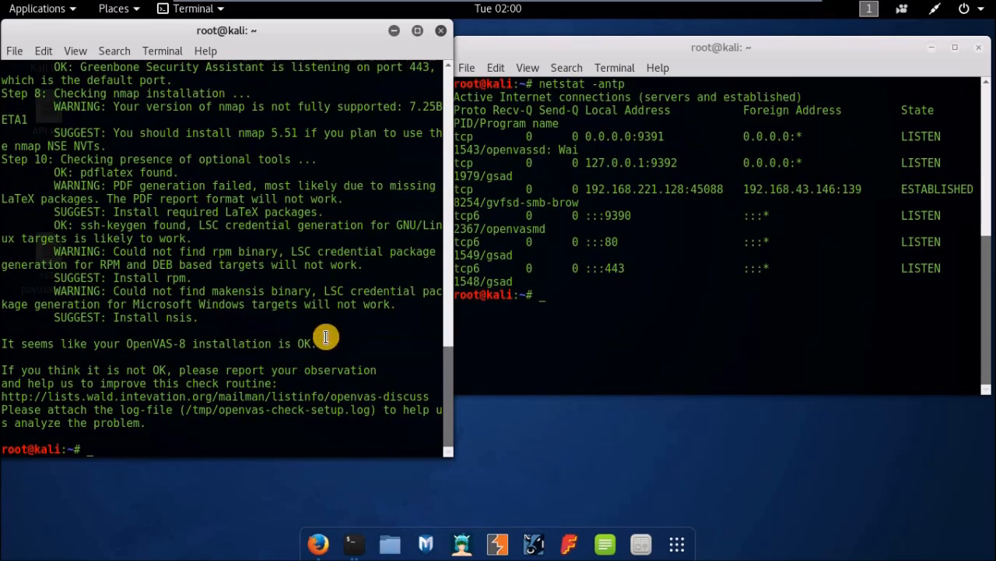
{"action": "left_click", "coordinate": [389, 30]}
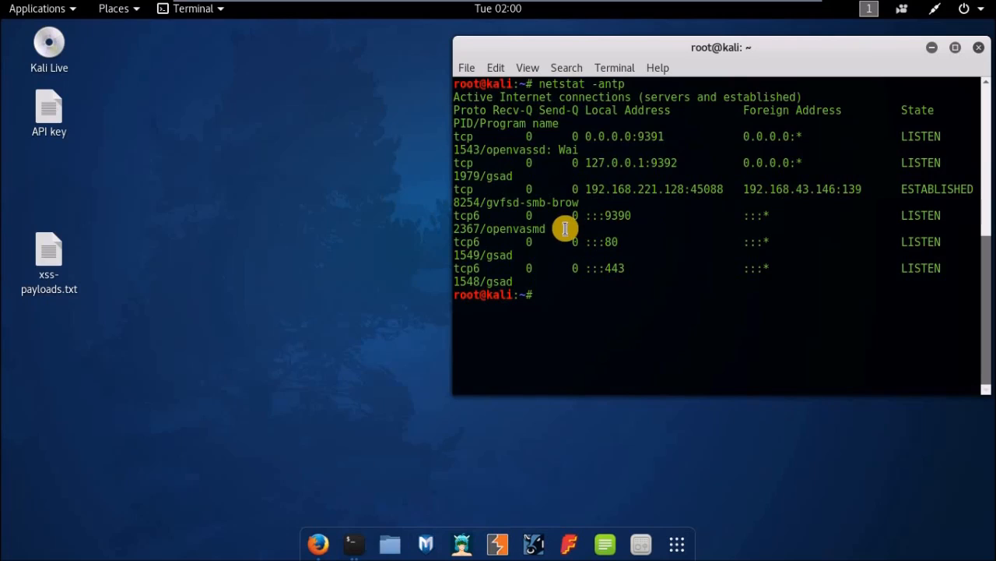
{"action": "left_click", "coordinate": [321, 545]}
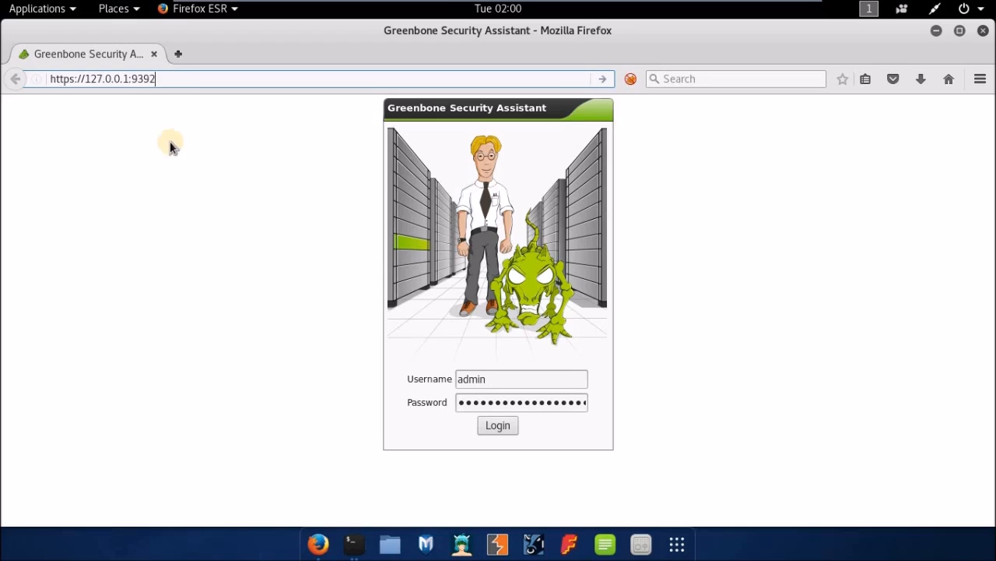
{"action": "left_click_drag", "start_coordinate": [163, 78], "coordinate": [60, 79]}
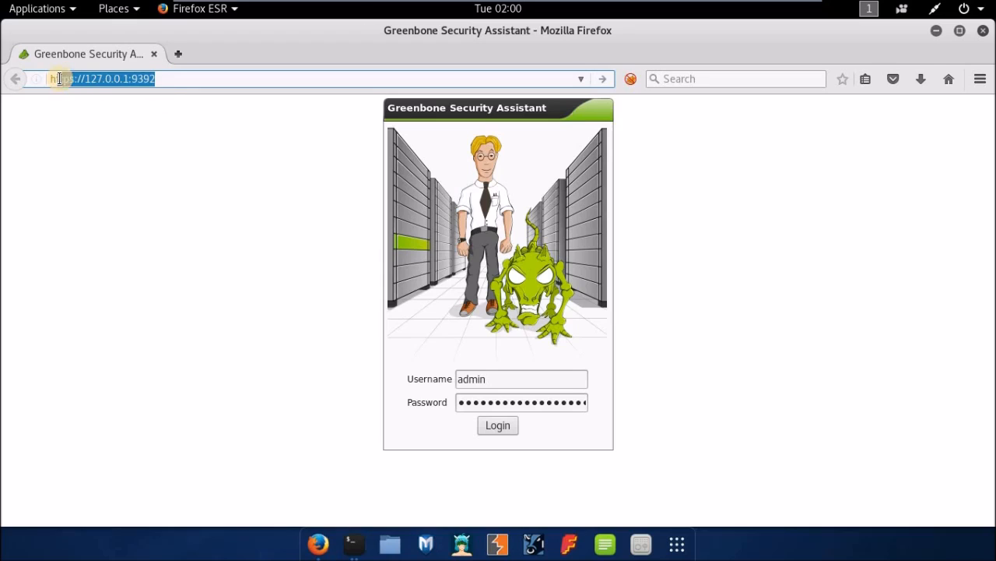
{"action": "left_click", "coordinate": [201, 136]}
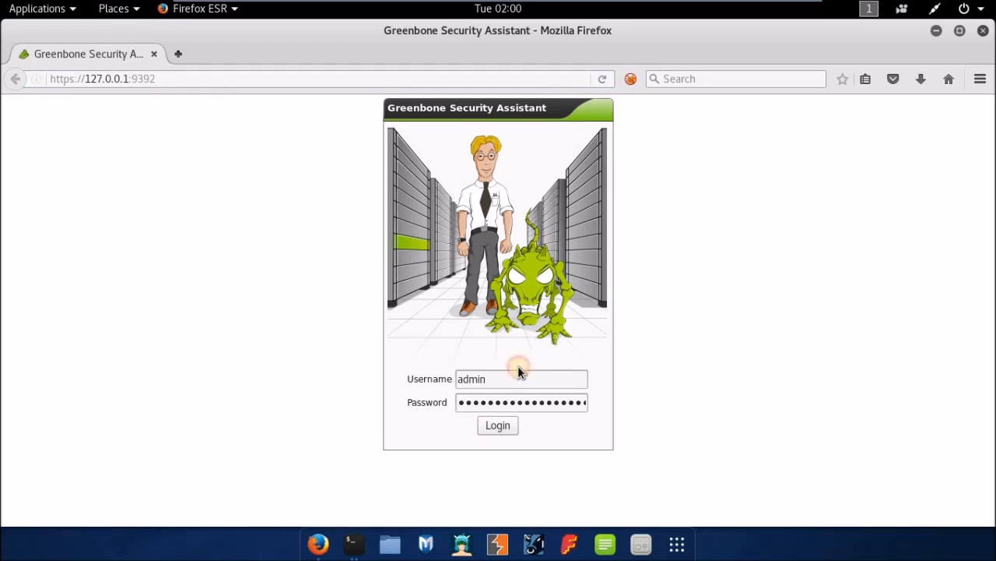
Step: Log in to Greenbone Security Assistant with the account's username and password, and dismiss the offer to remember the login
{"action": "left_click", "coordinate": [429, 379]}
{"action": "left_click", "coordinate": [430, 379]}
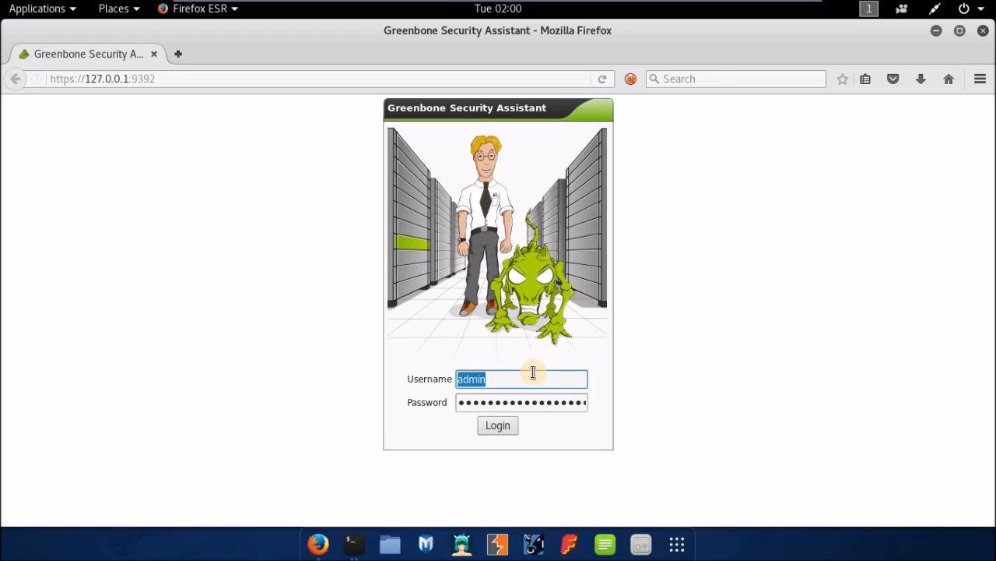
{"action": "type", "text": "ad"}
{"action": "key", "text": "BackSpace"}
{"action": "key", "text": "BackSpace"}
{"action": "type", "text": "atul"}
{"action": "key", "text": "Tab"}
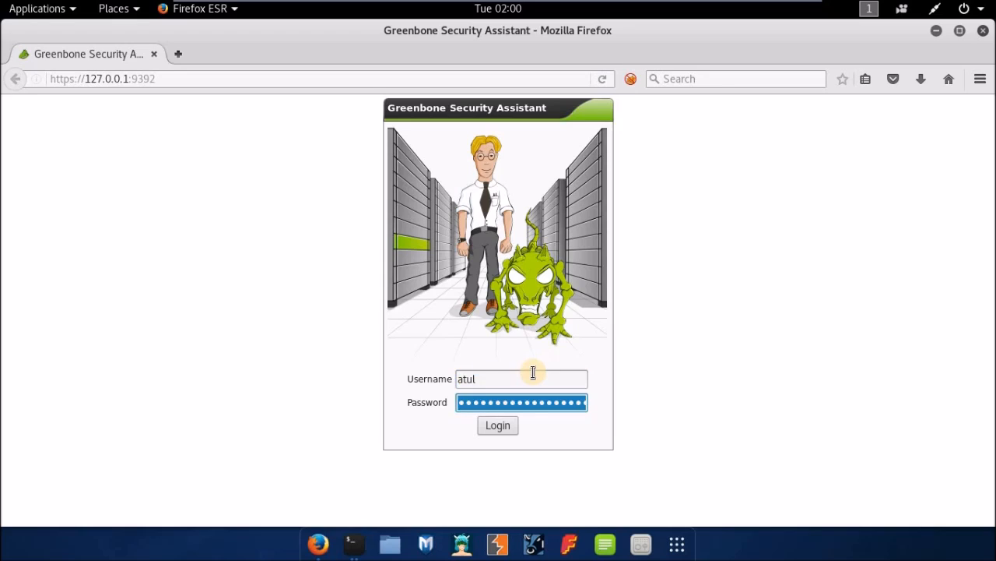
{"action": "type", "text": "*******"}
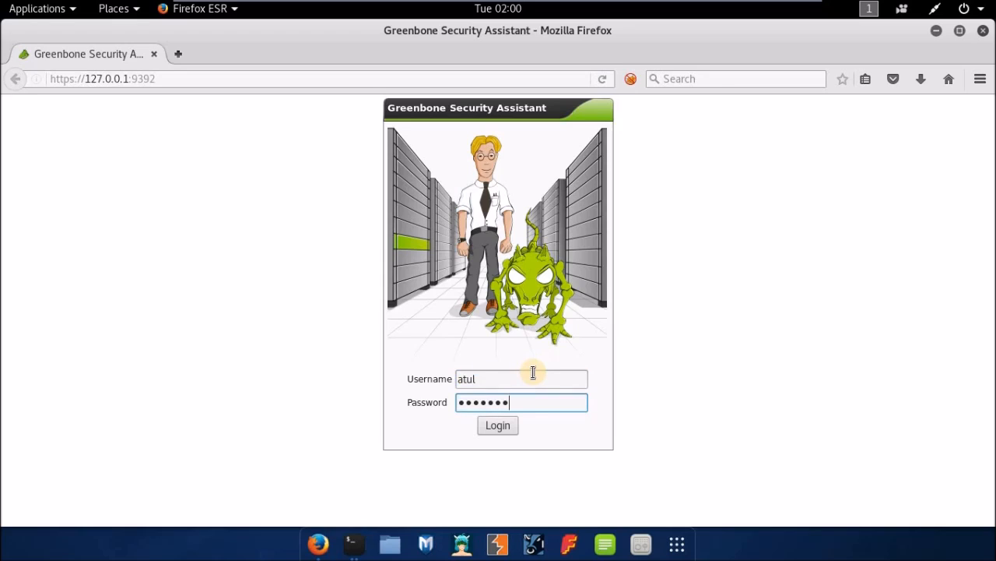
{"action": "key", "text": "Return"}
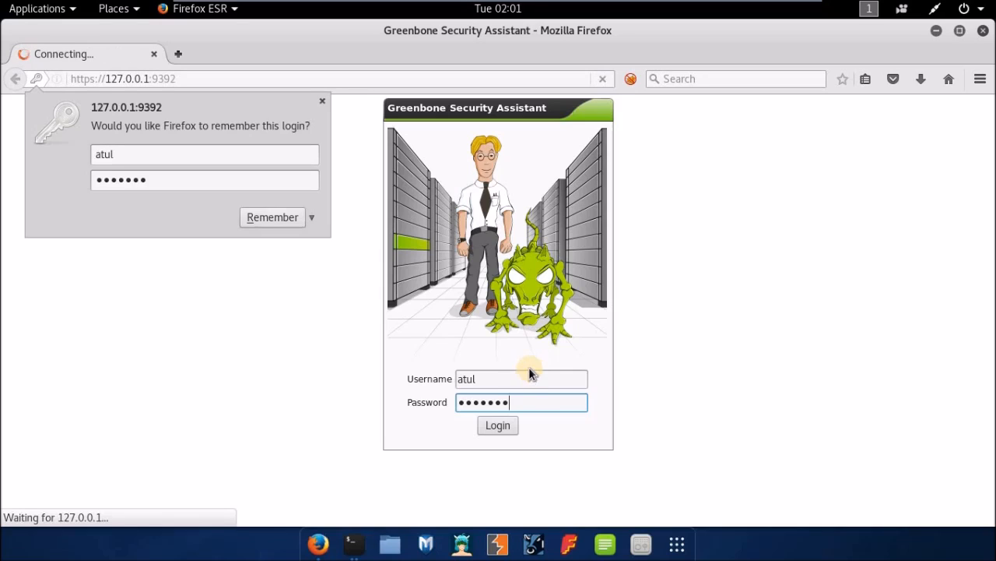
{"action": "left_click", "coordinate": [296, 404]}
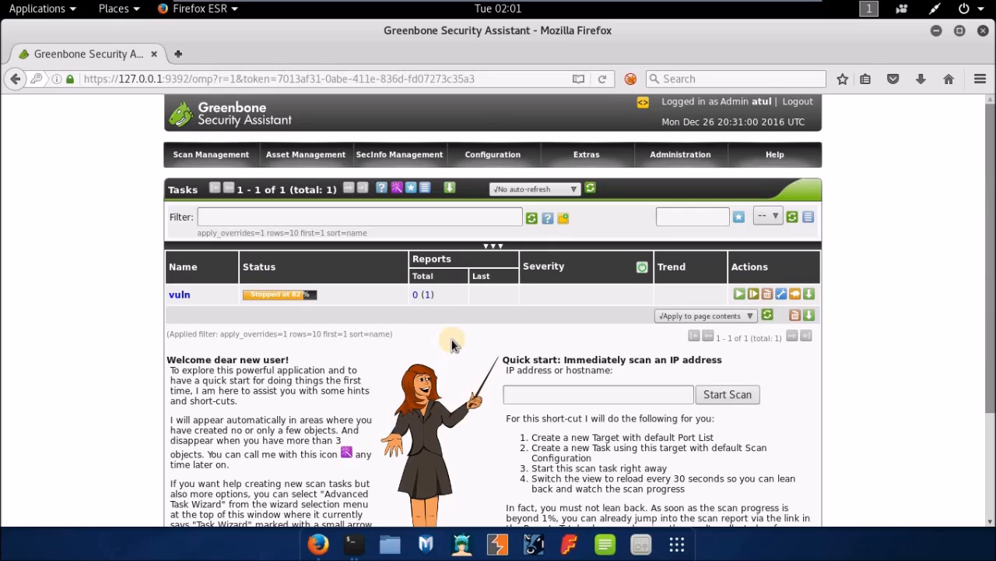
Step: Start a new scan target from the target list and name it after the logged-in account, leaving the comment empty
{"action": "left_click", "coordinate": [505, 156]}
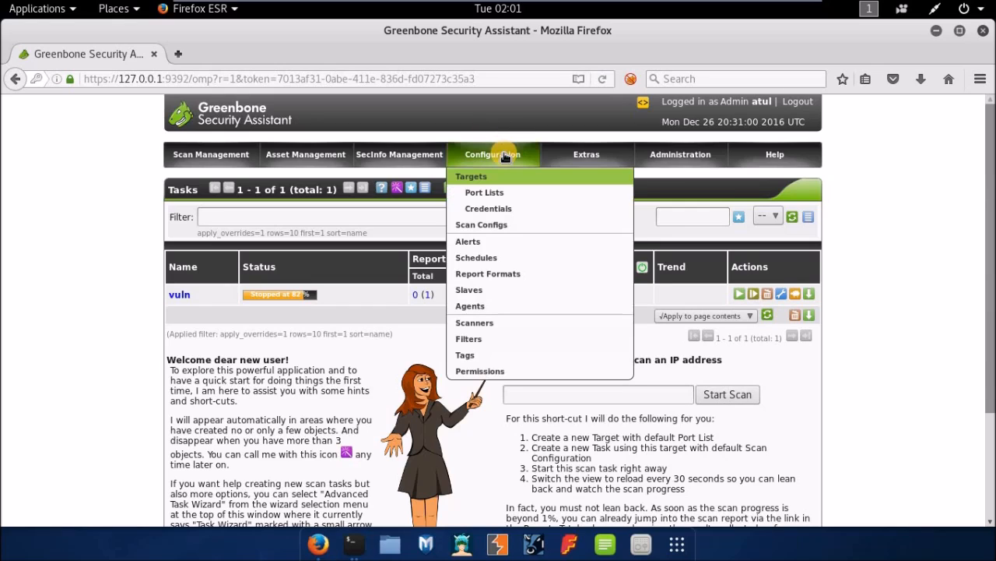
{"action": "left_click", "coordinate": [474, 175]}
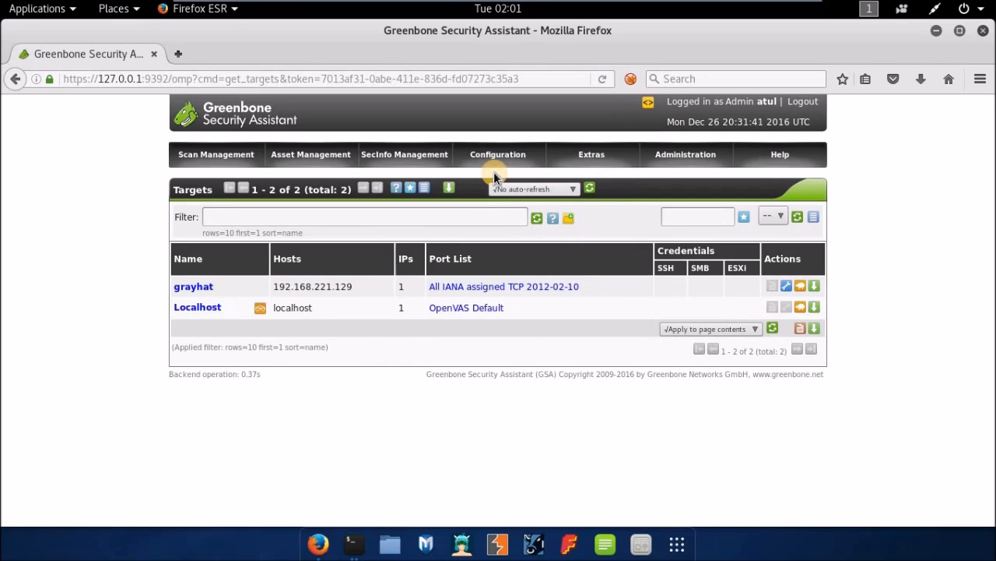
{"action": "left_click", "coordinate": [412, 189]}
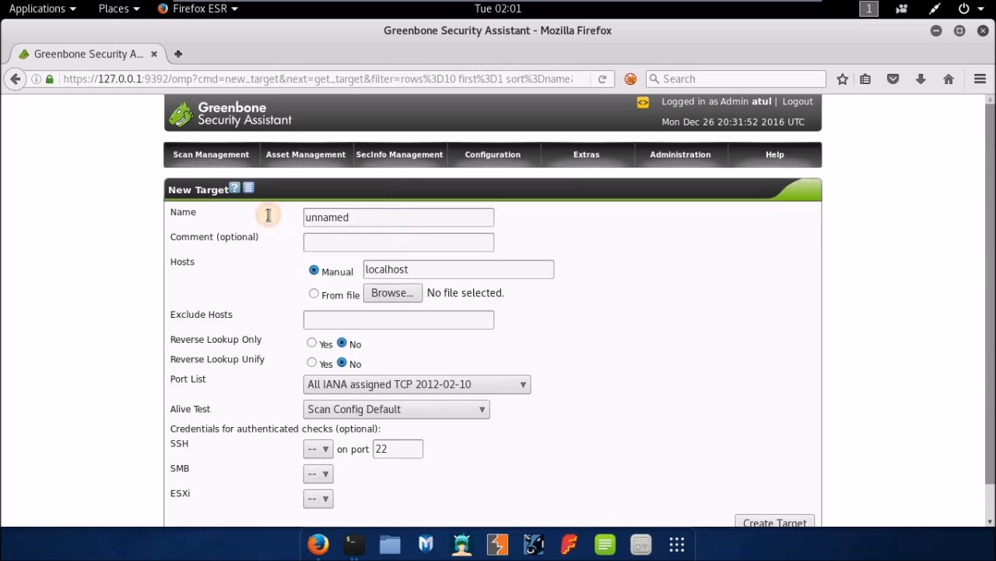
{"action": "left_click", "coordinate": [257, 215]}
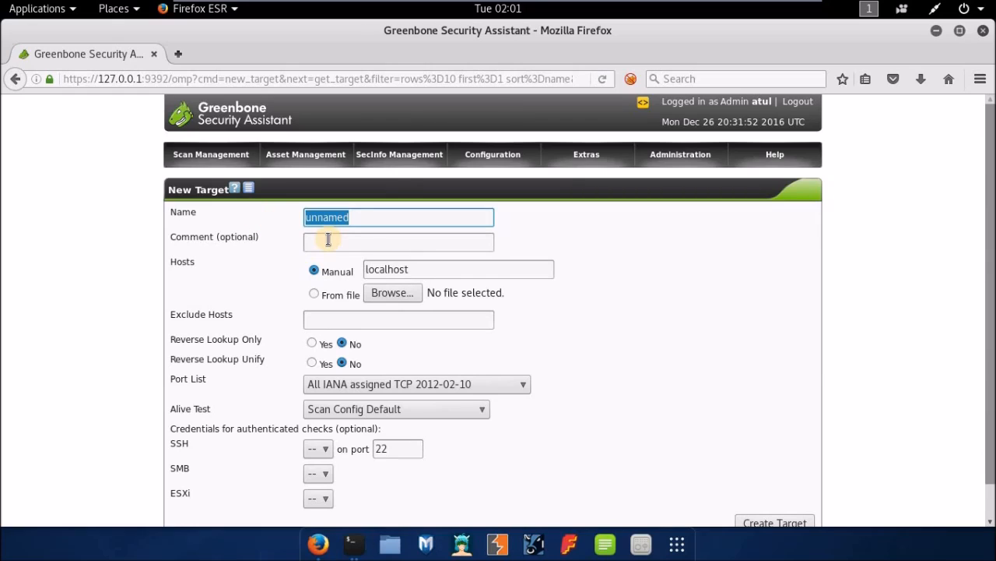
{"action": "type", "text": "atul"}
{"action": "left_click", "coordinate": [328, 239]}
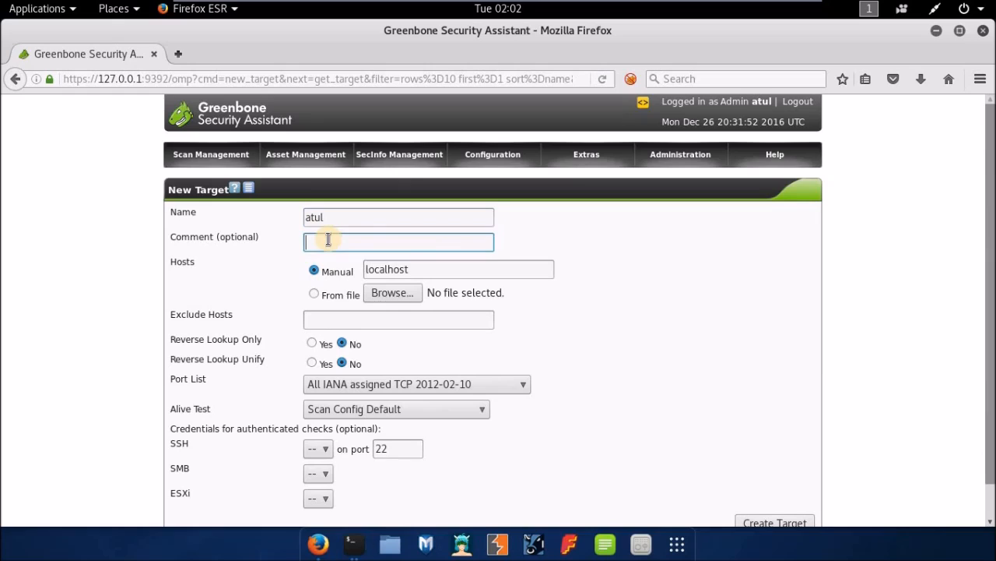
Step: Set the new target's manual host to 192.168.221.129 and leave the excluded hosts empty
{"action": "left_click", "coordinate": [400, 267]}
{"action": "left_click_drag", "start_coordinate": [362, 264], "coordinate": [415, 269]}
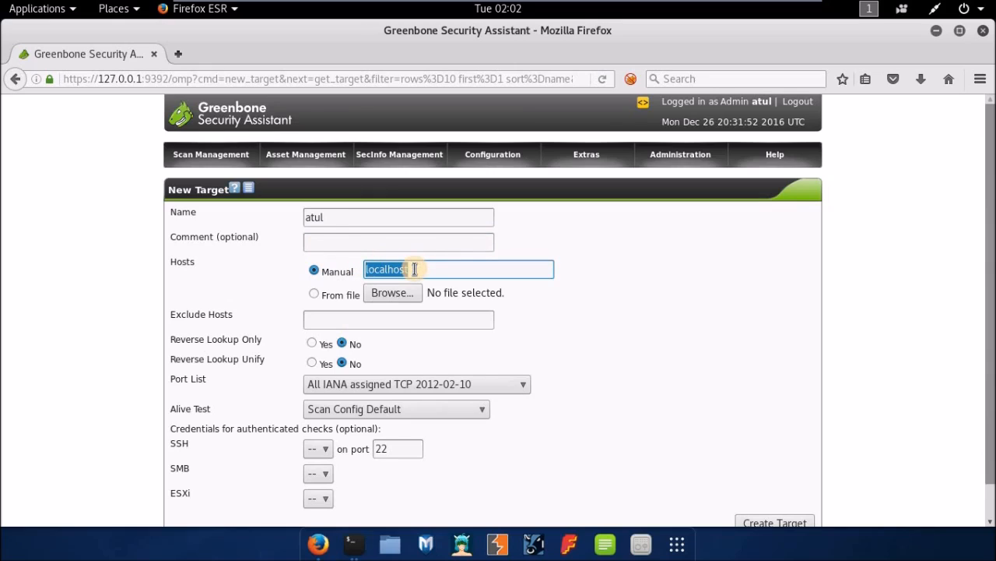
{"action": "type", "text": "192.168.221.129"}
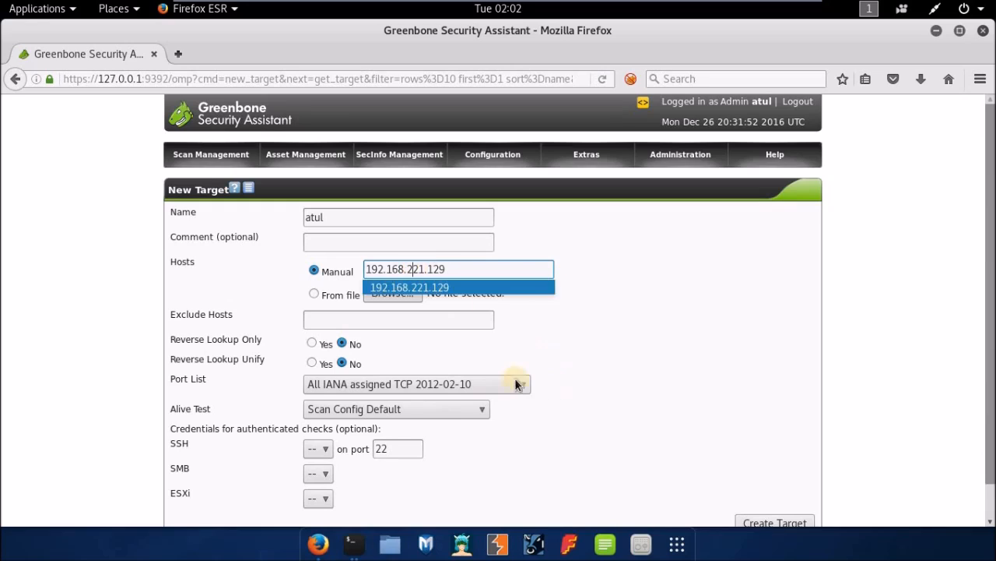
{"action": "left_click", "coordinate": [347, 318]}
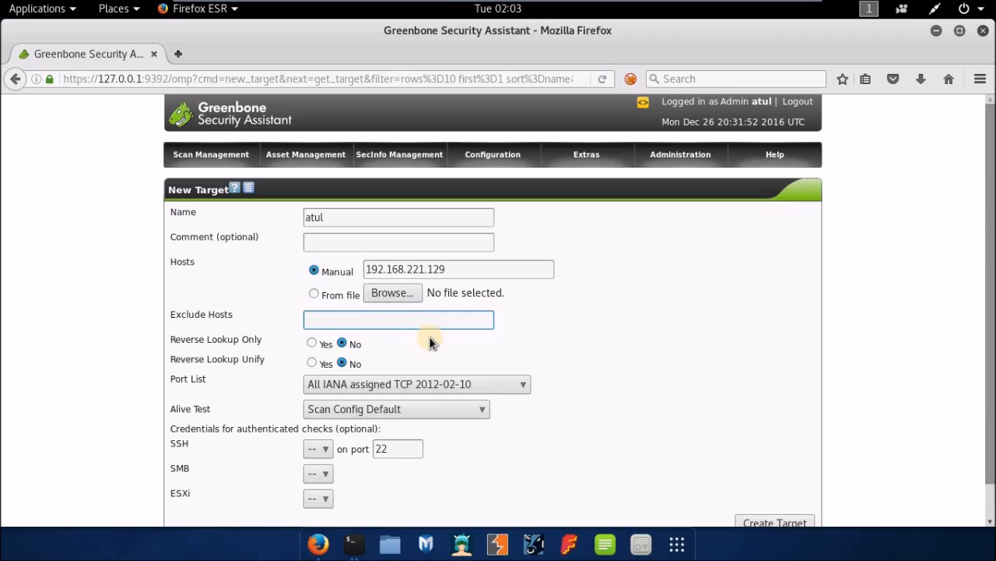
Step: Create the target with port list All IANA assigned TCP 2012-02-10 and alive test Scan Config Default
{"action": "scroll", "coordinate": [335, 366], "scroll_direction": "down", "scroll_amount": 2}
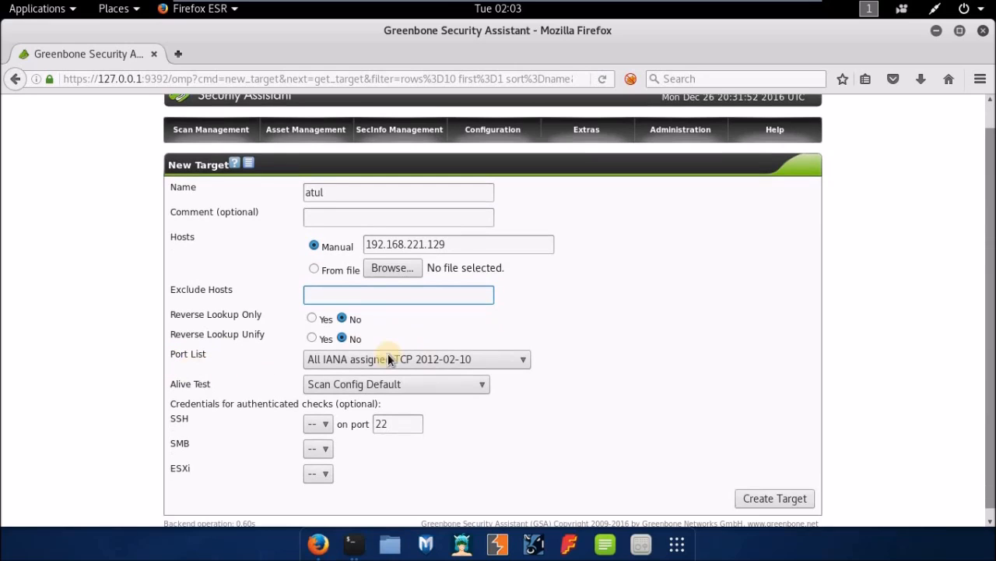
{"action": "left_click", "coordinate": [472, 352]}
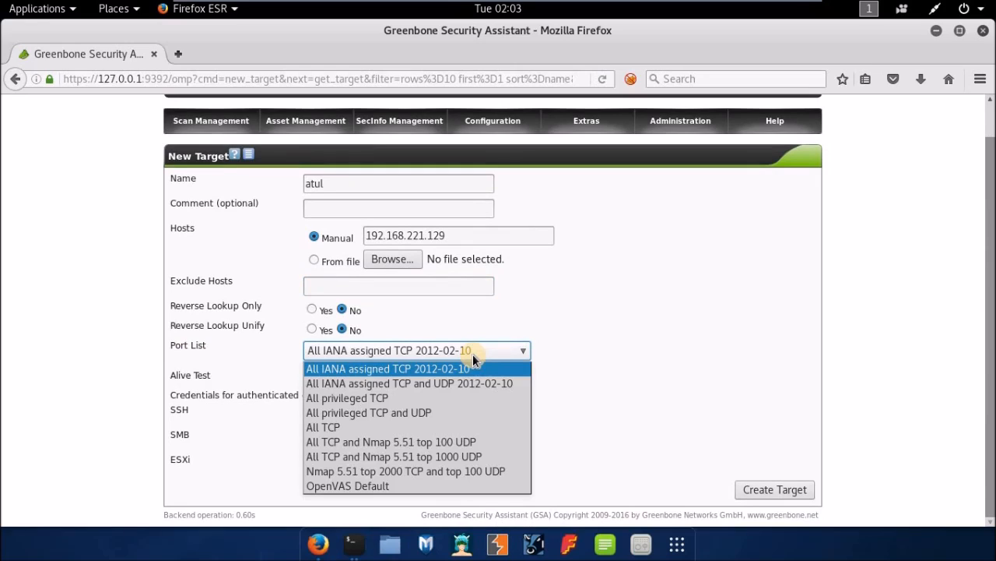
{"action": "left_click", "coordinate": [478, 367]}
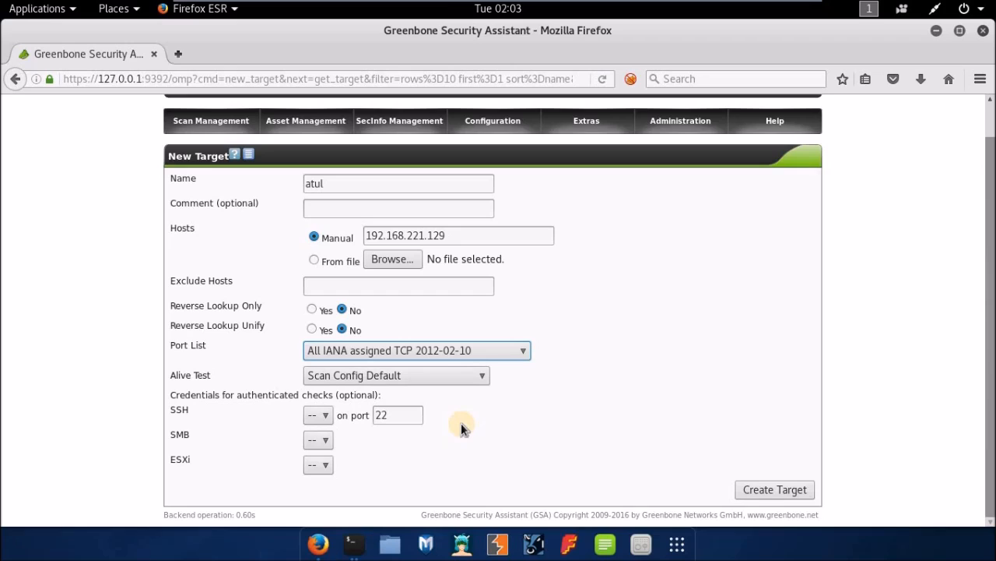
{"action": "left_click", "coordinate": [449, 373]}
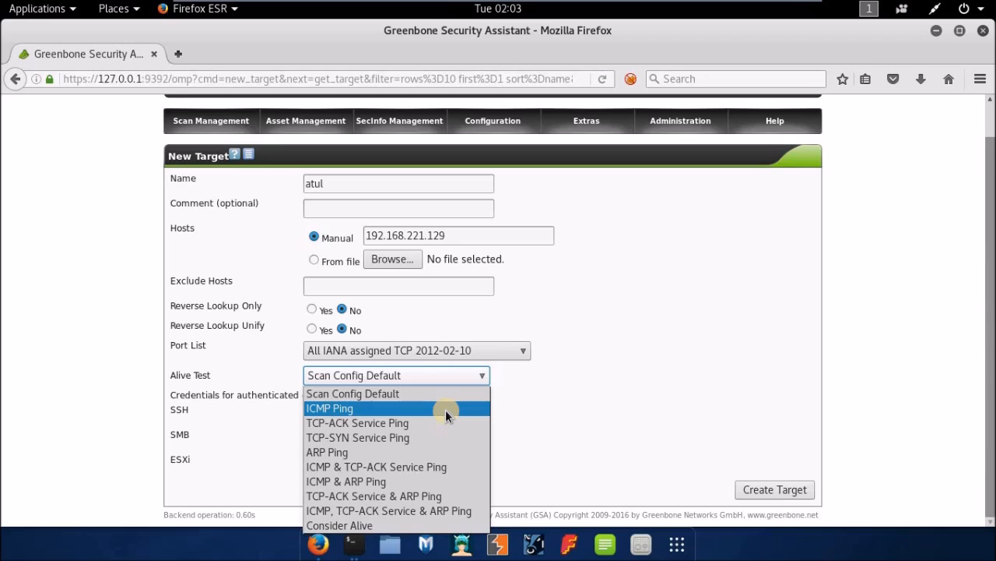
{"action": "left_click", "coordinate": [451, 391]}
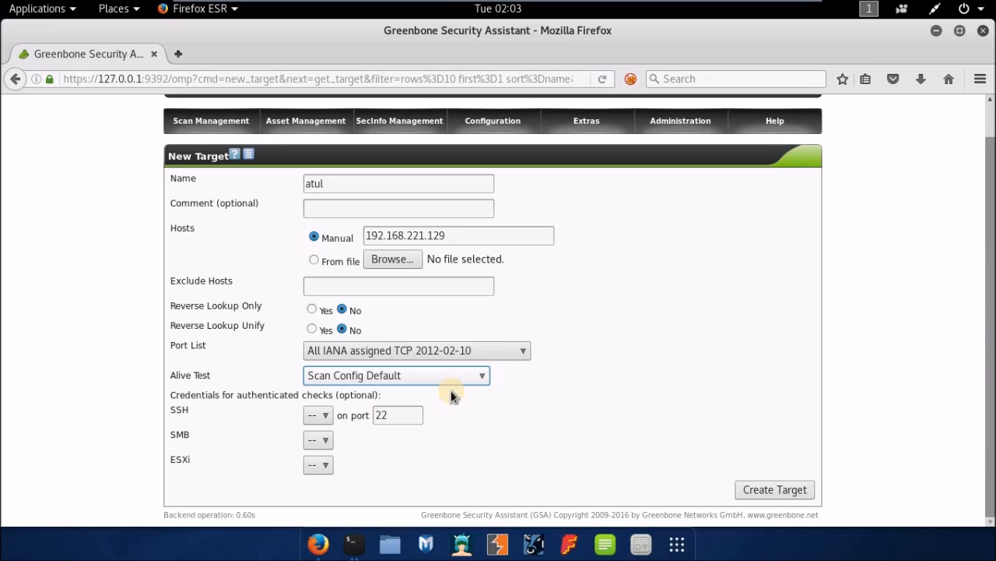
{"action": "left_click", "coordinate": [773, 490]}
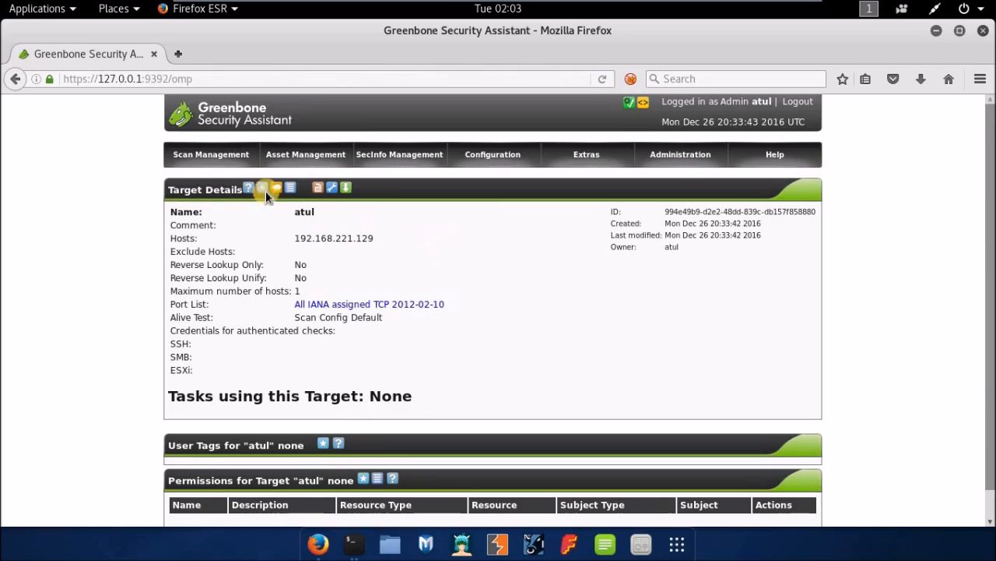
Step: Start a new scan task from the task list, named "new task" with the comment "demo"
{"action": "mouse_move", "coordinate": [191, 155]}
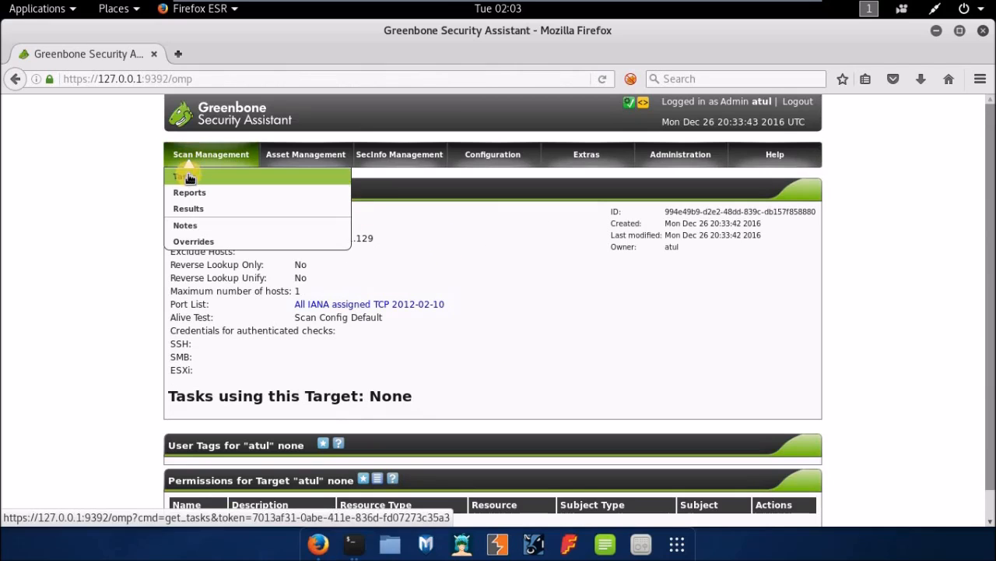
{"action": "left_click", "coordinate": [189, 177]}
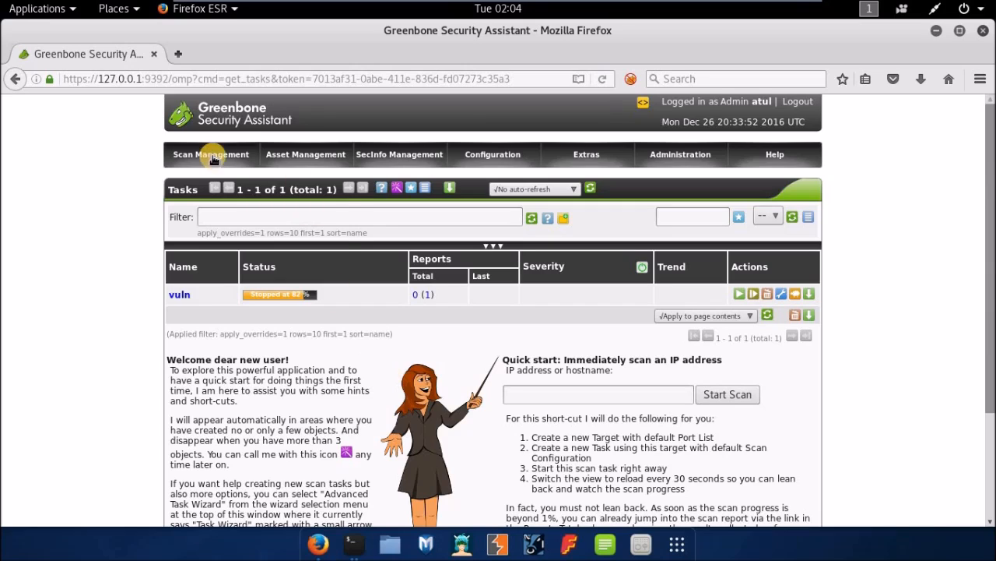
{"action": "mouse_move", "coordinate": [303, 159]}
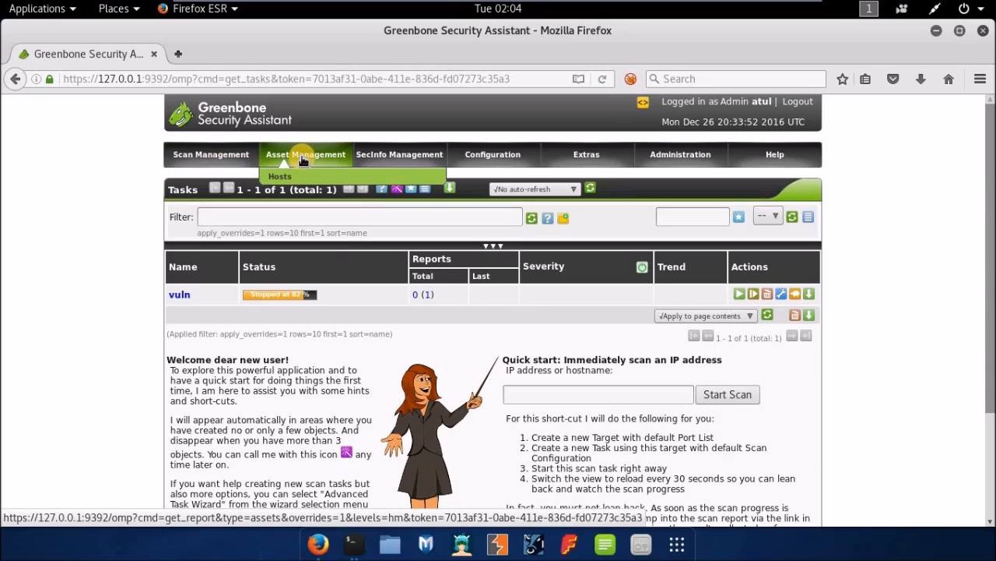
{"action": "mouse_move", "coordinate": [232, 161]}
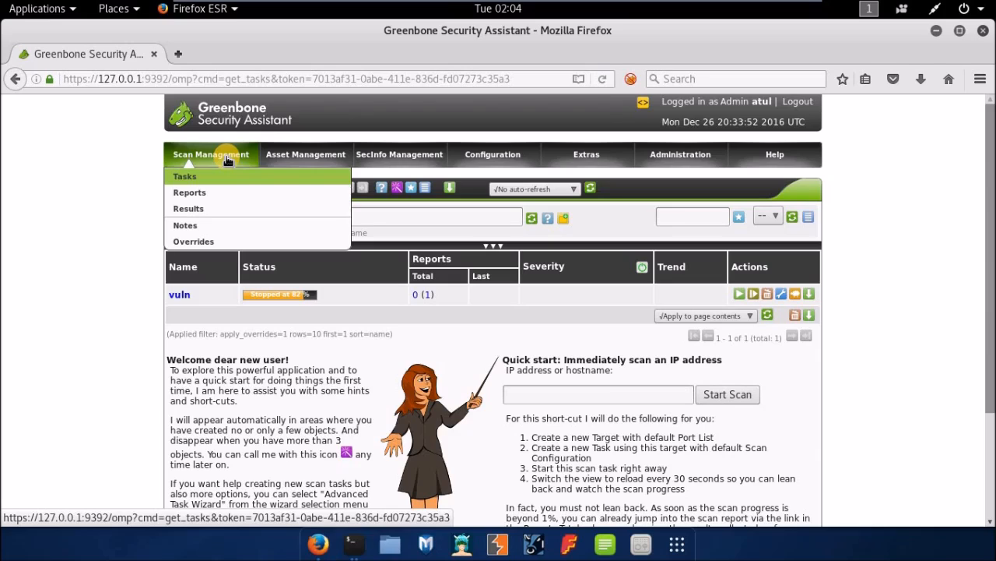
{"action": "left_click", "coordinate": [411, 191]}
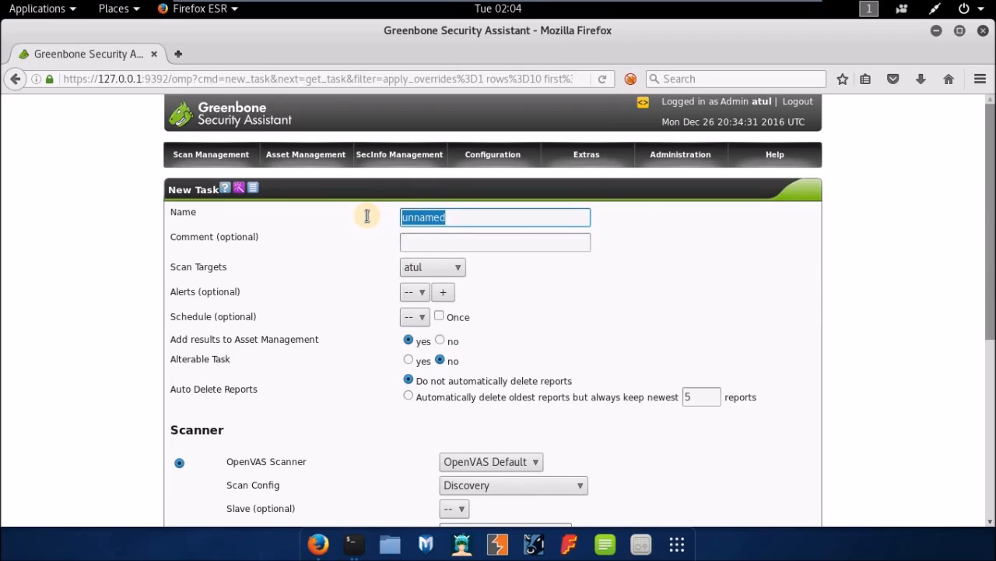
{"action": "type", "text": "new"}
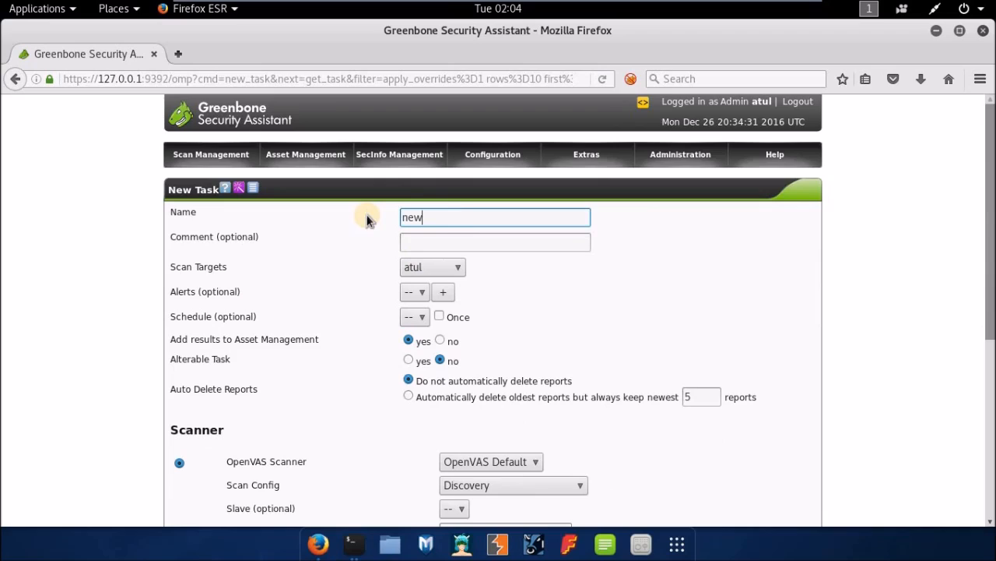
{"action": "type", "text": " task"}
{"action": "left_click", "coordinate": [457, 243]}
{"action": "type", "text": "demo"}
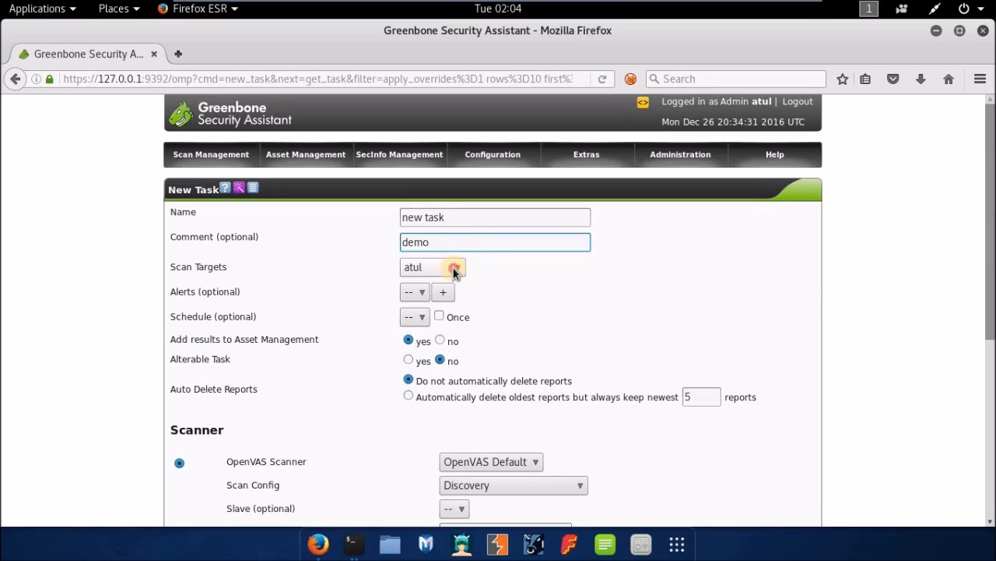
Step: Choose the newly created target for host 192.168.221.129 as the task's scan target
{"action": "left_click", "coordinate": [456, 269]}
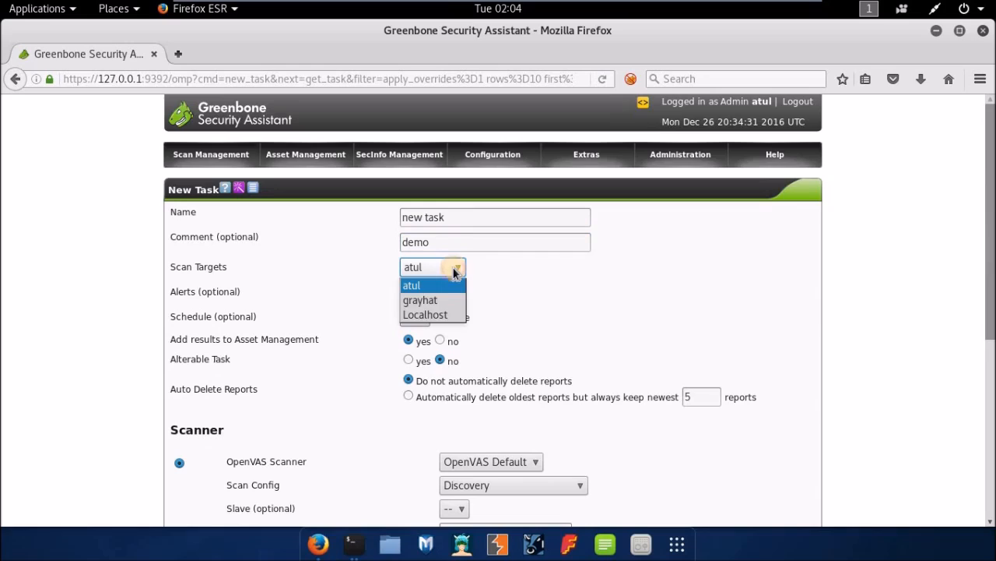
{"action": "left_click", "coordinate": [456, 270]}
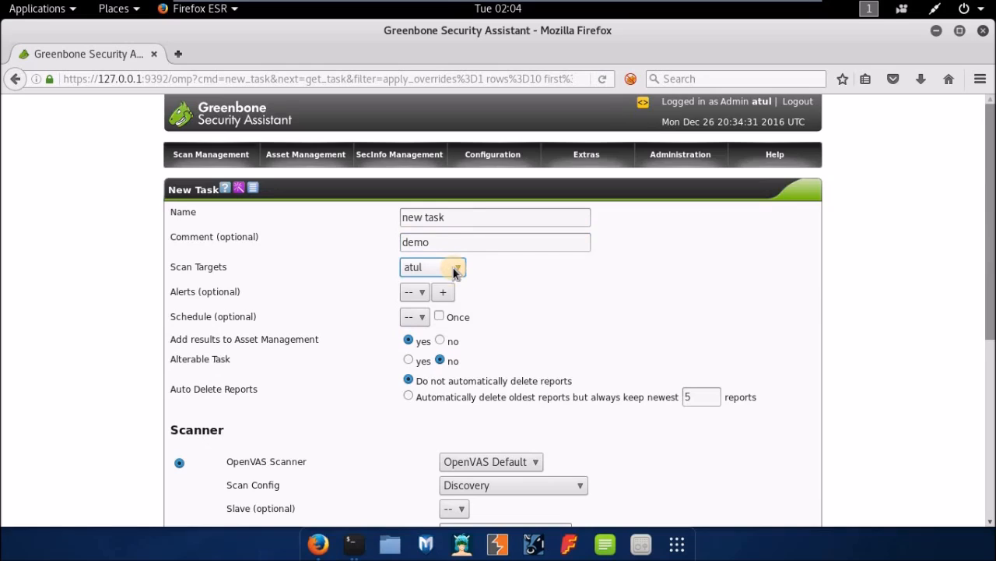
{"action": "left_click", "coordinate": [456, 269]}
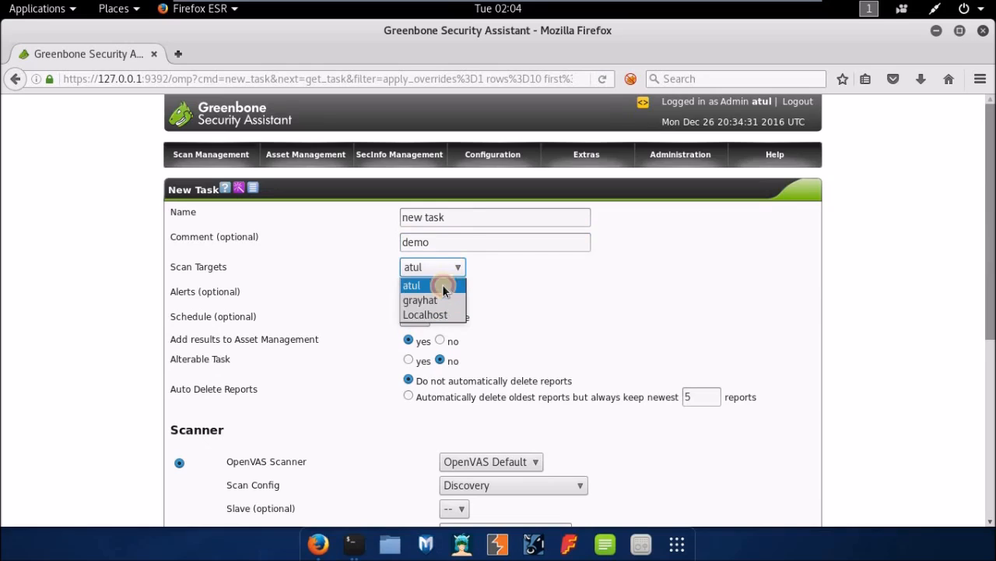
{"action": "left_click", "coordinate": [443, 286]}
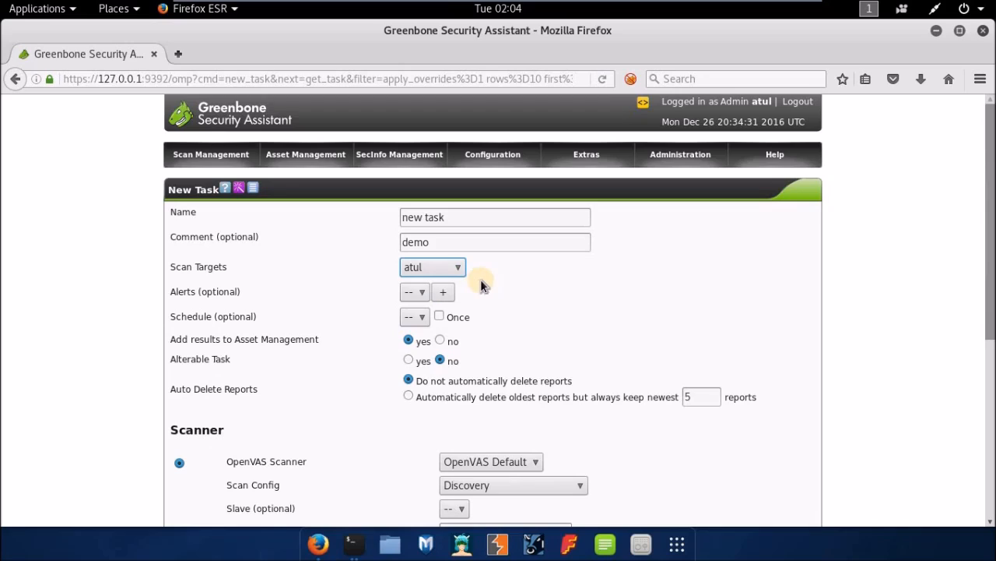
Step: Leave the new task's alerts empty and keep OpenVAS Default as its scanner
{"action": "left_click", "coordinate": [420, 295]}
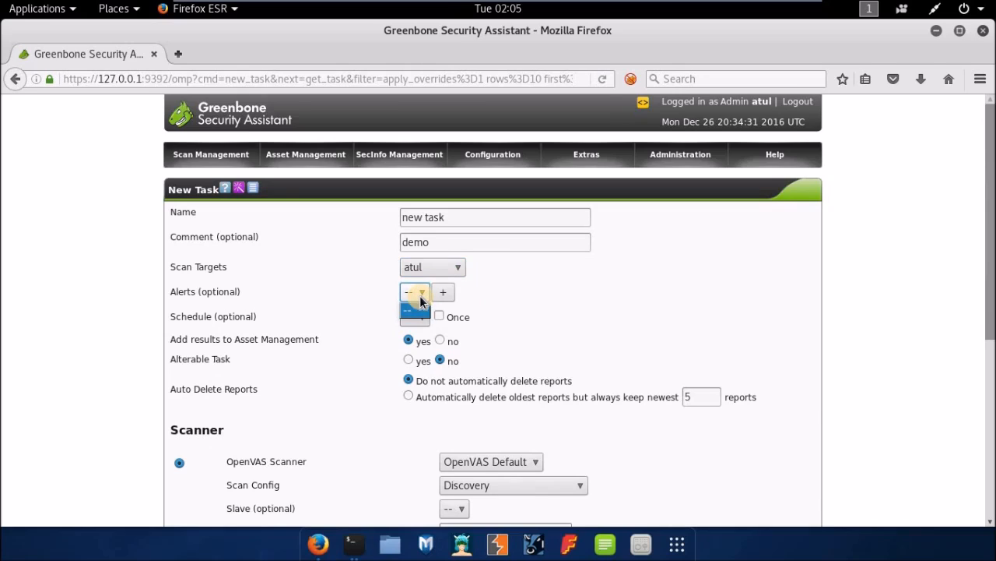
{"action": "left_click", "coordinate": [488, 295]}
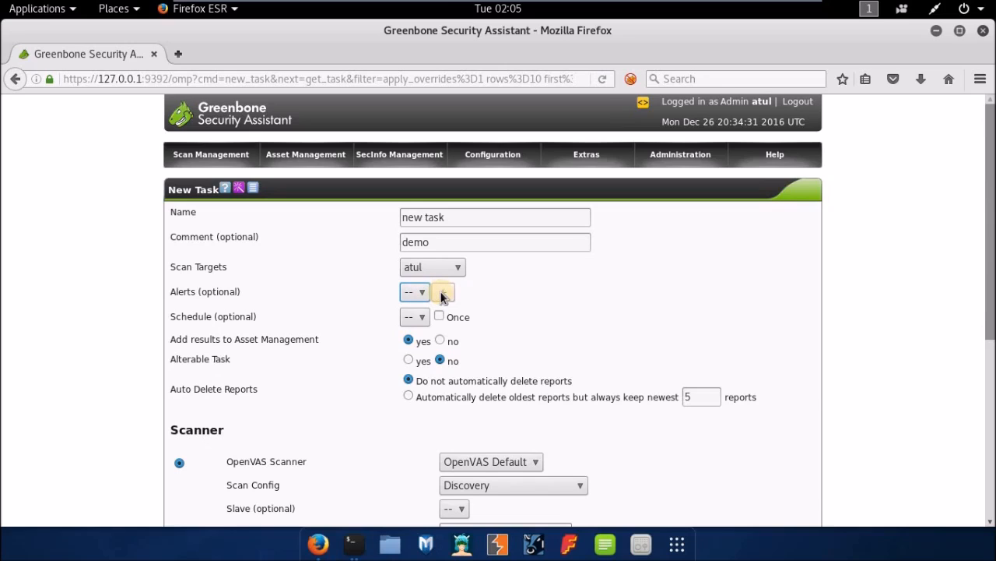
{"action": "scroll", "coordinate": [538, 338], "scroll_direction": "down", "scroll_amount": 2}
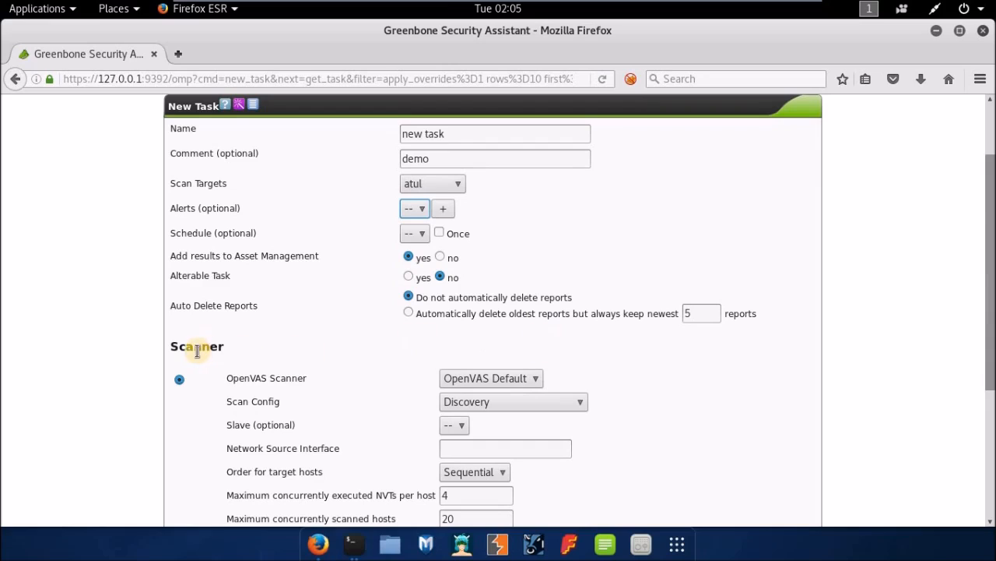
{"action": "scroll", "coordinate": [201, 354], "scroll_direction": "down", "scroll_amount": 3}
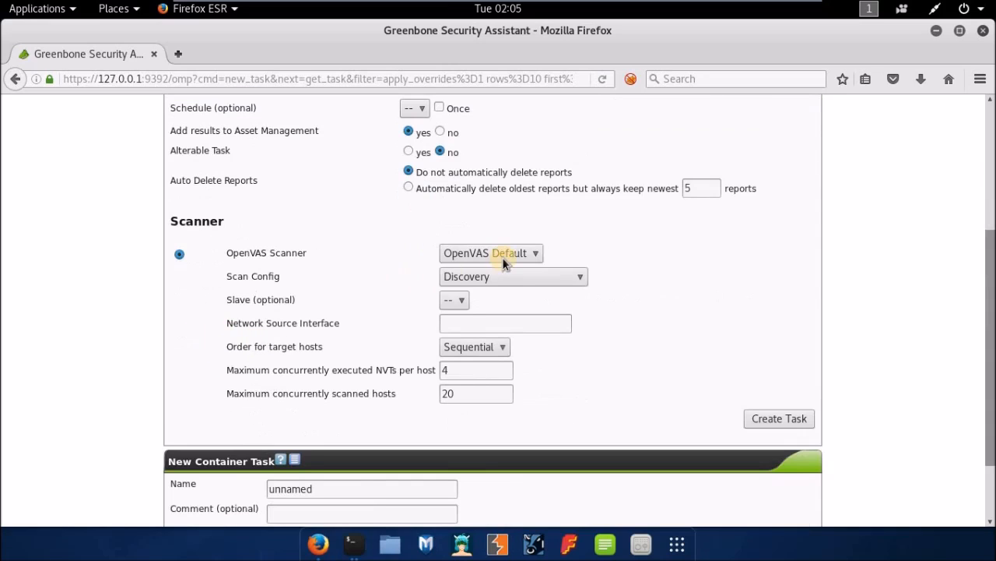
{"action": "left_click", "coordinate": [511, 256]}
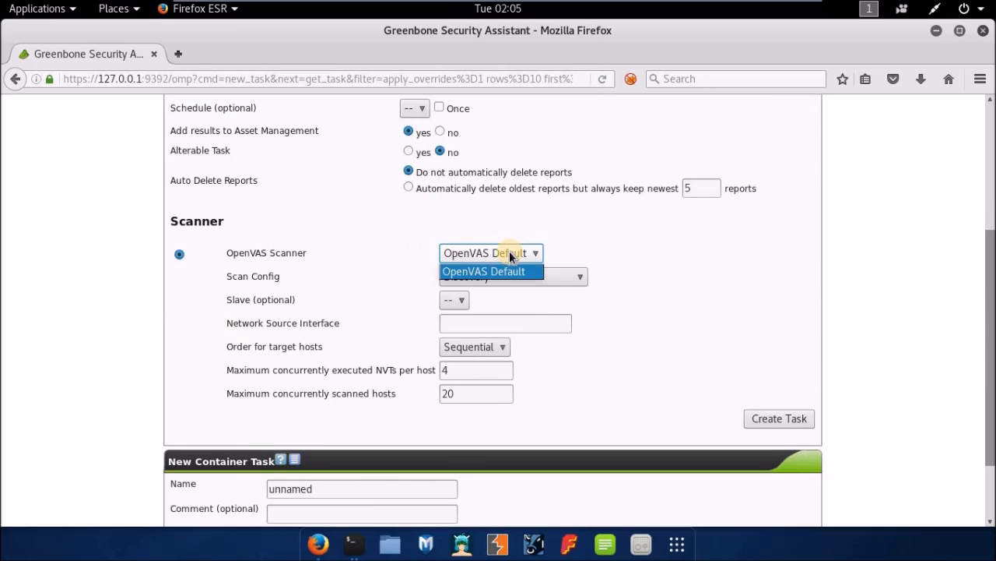
{"action": "left_click", "coordinate": [509, 250]}
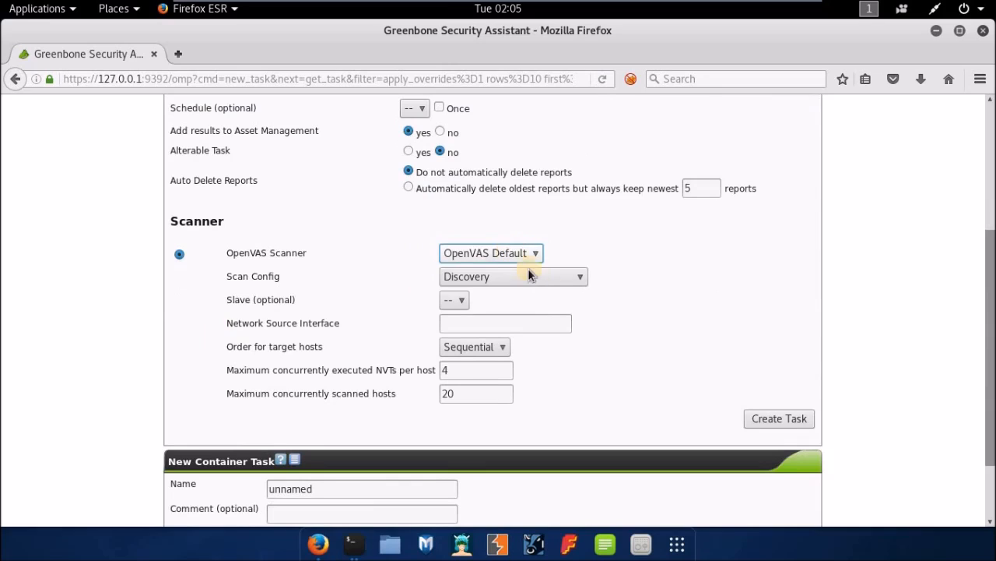
Step: Set the scan config to Full and fast ultimate and create the task
{"action": "left_click", "coordinate": [542, 282]}
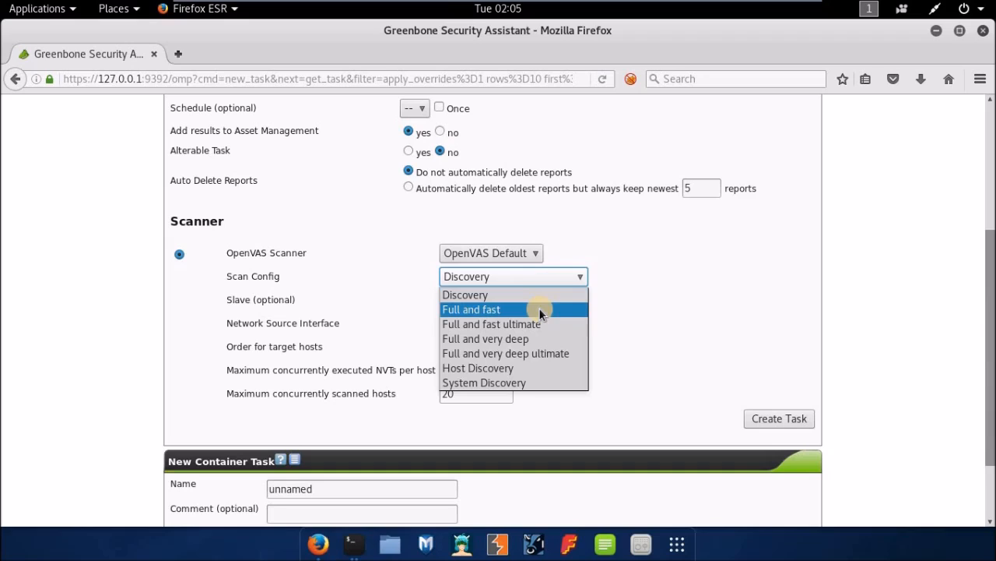
{"action": "left_click", "coordinate": [539, 309]}
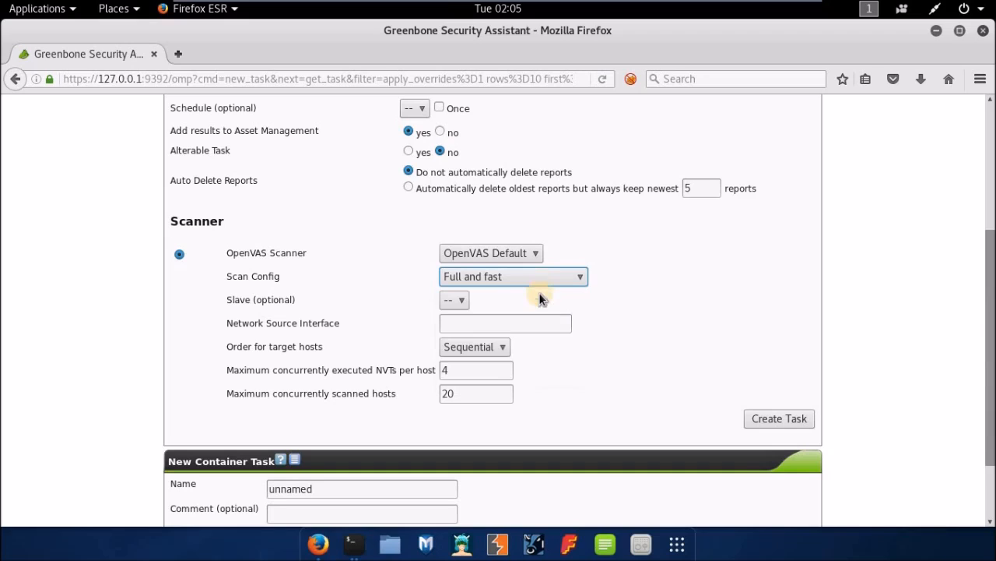
{"action": "left_click", "coordinate": [536, 276]}
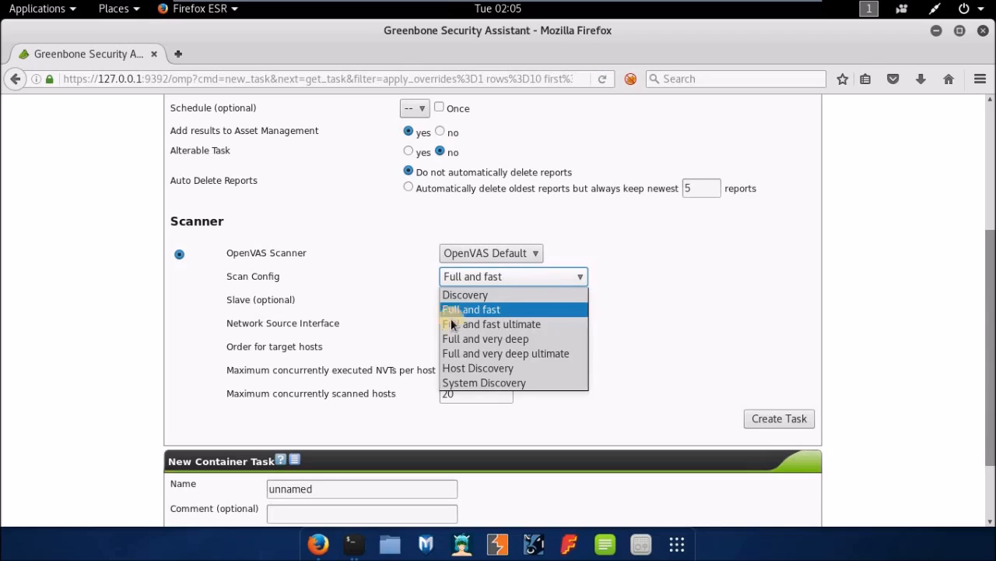
{"action": "left_click", "coordinate": [530, 323]}
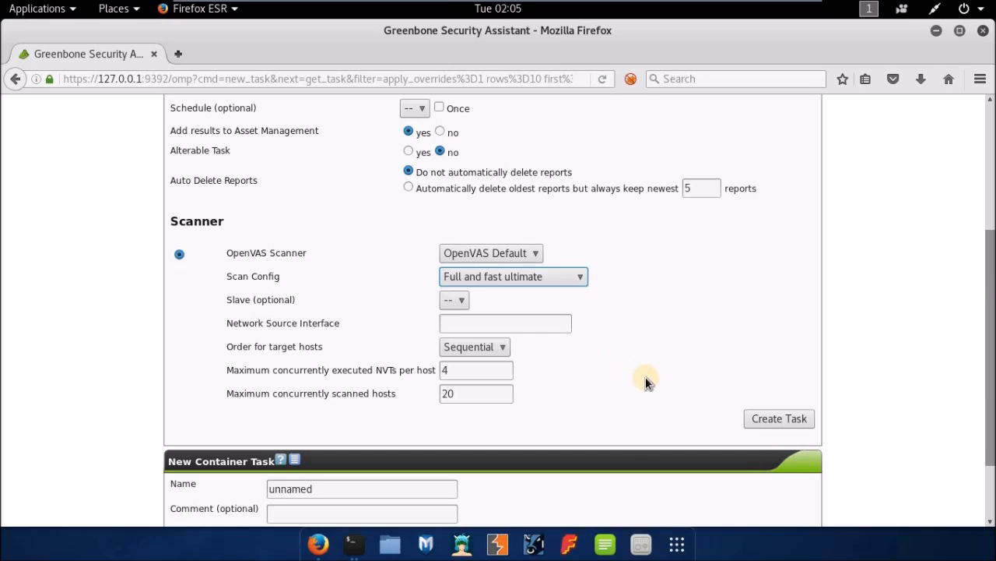
{"action": "scroll", "coordinate": [665, 406], "scroll_direction": "down", "scroll_amount": 2}
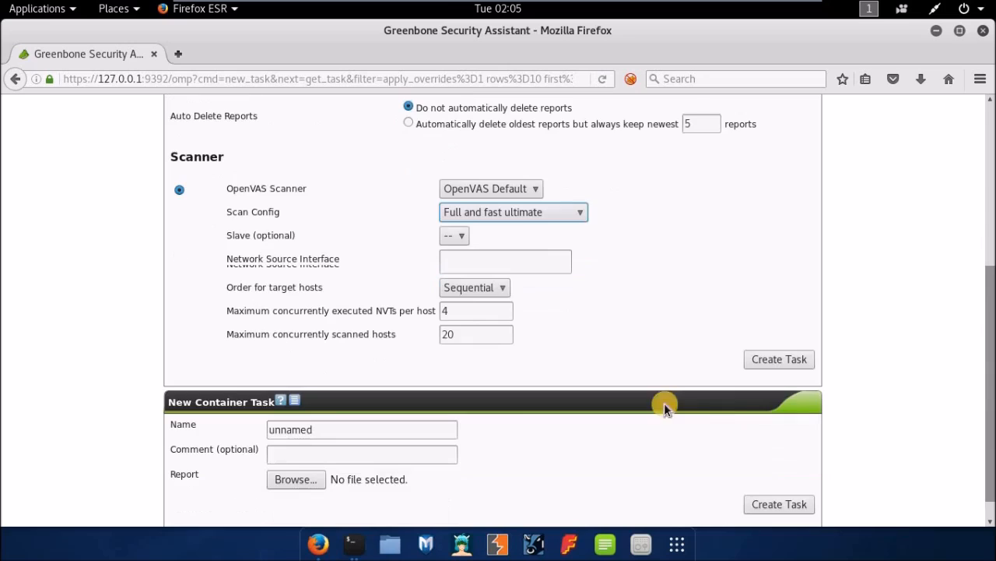
{"action": "scroll", "coordinate": [772, 366], "scroll_direction": "down", "scroll_amount": 1}
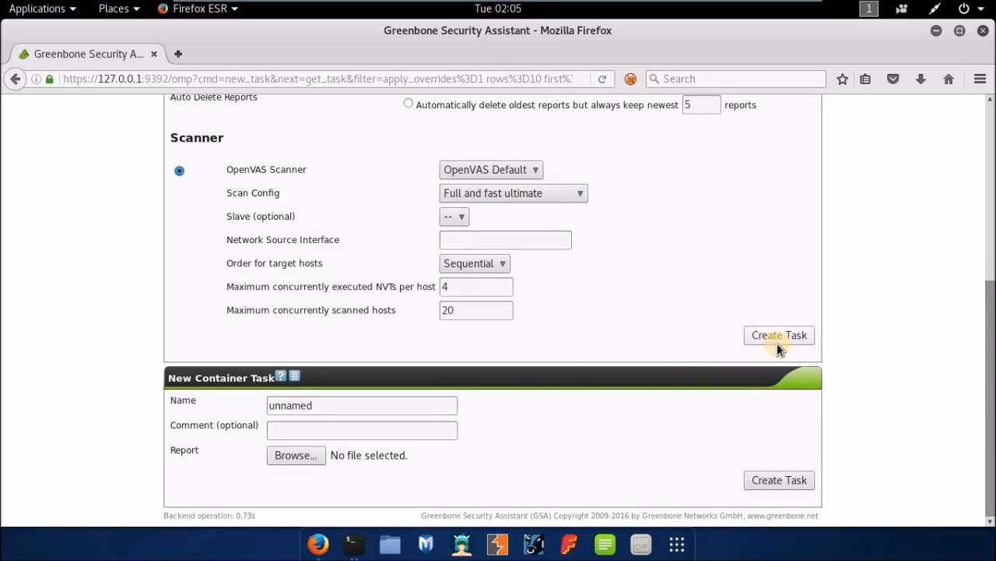
{"action": "left_click", "coordinate": [777, 343]}
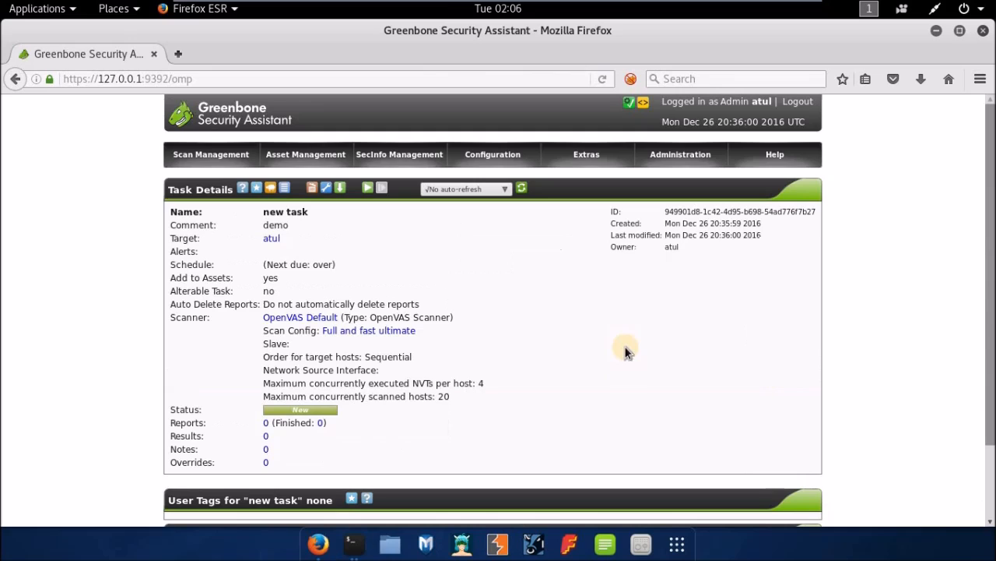
Step: From the task list, open the vuln task's report and read the phpMyAdmin Code Injection and XSS Vulnerability result
{"action": "left_click", "coordinate": [214, 118]}
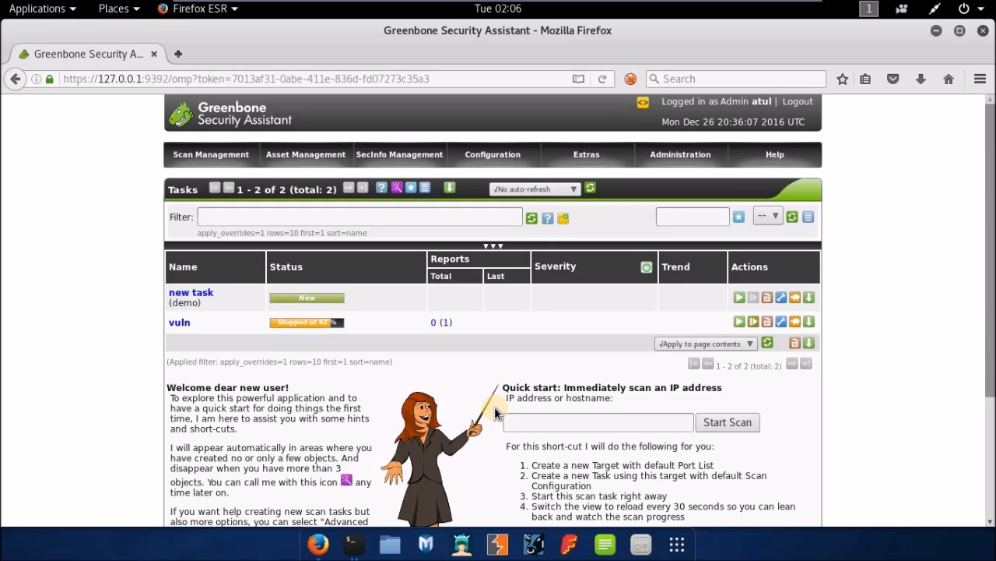
{"action": "left_click", "coordinate": [309, 326]}
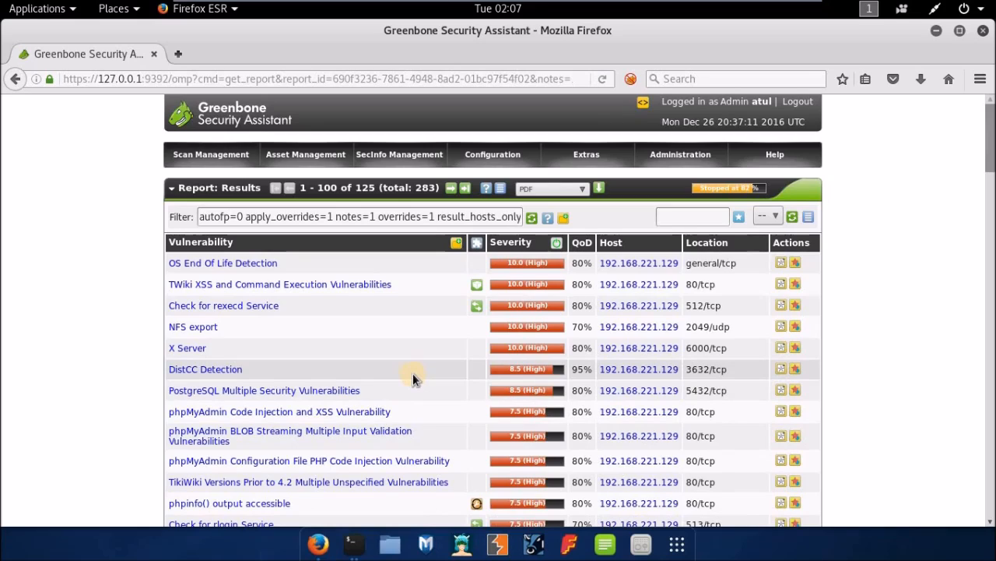
{"action": "left_click", "coordinate": [362, 412]}
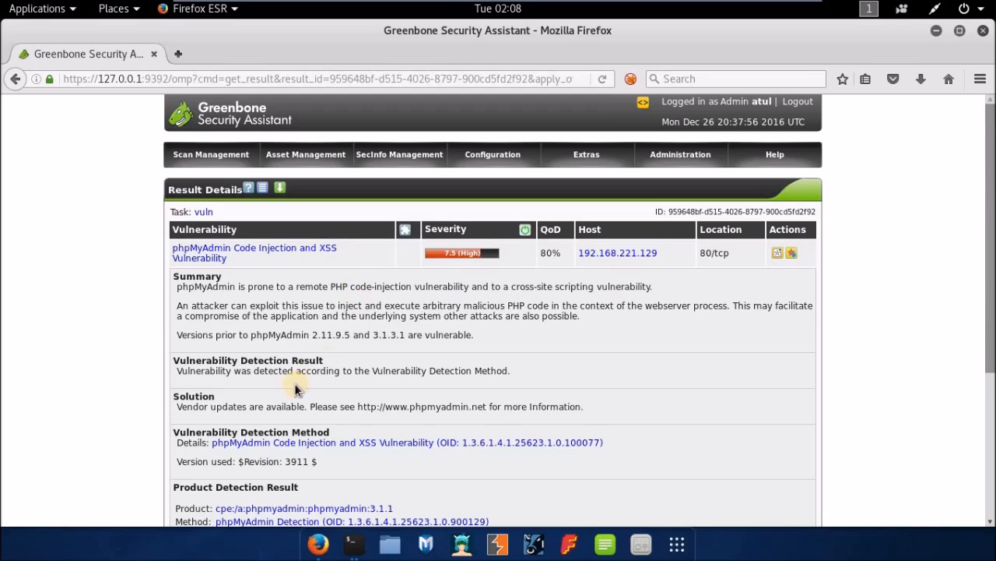
{"action": "scroll", "coordinate": [319, 428], "scroll_direction": "down", "scroll_amount": 3}
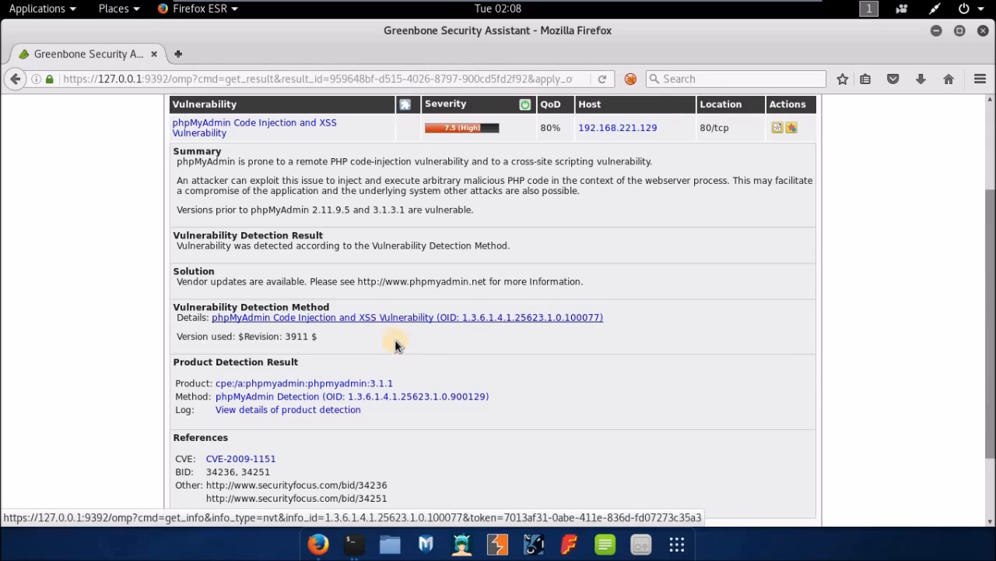
{"action": "scroll", "coordinate": [398, 341], "scroll_direction": "down", "scroll_amount": 1}
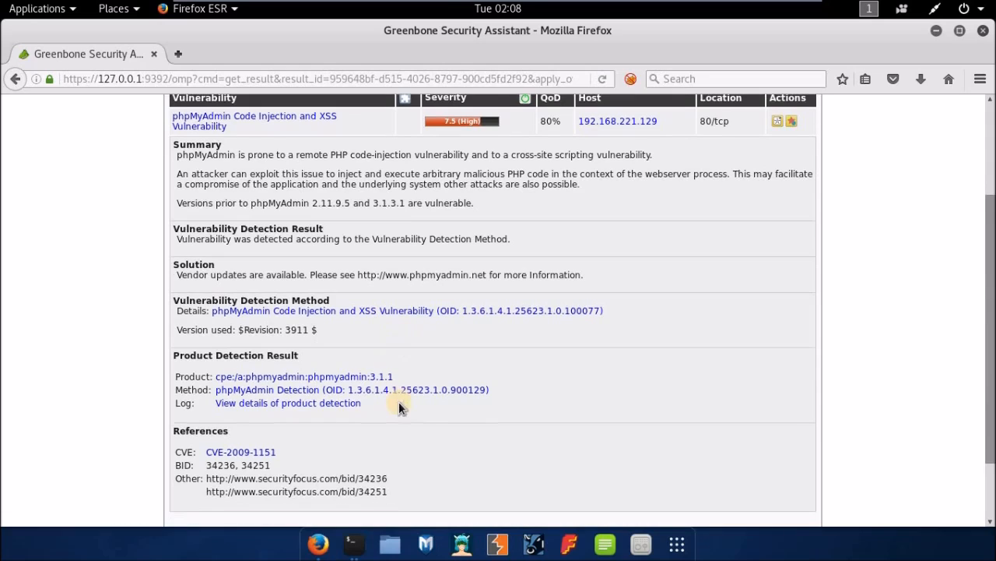
{"action": "scroll", "coordinate": [230, 293], "scroll_direction": "down", "scroll_amount": 1}
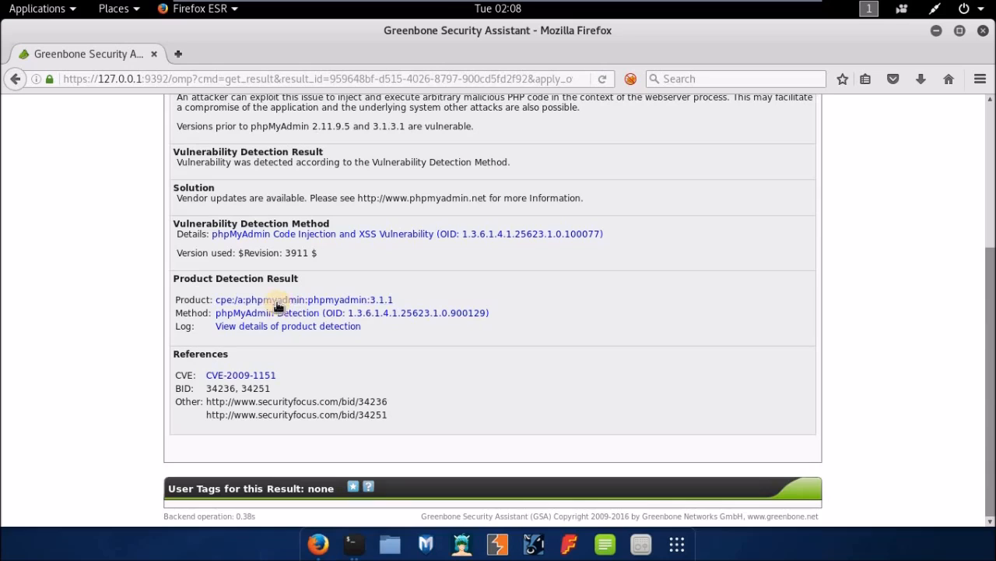
Step: Open the details of CVE-2009-1151 from the result's references
{"action": "left_click", "coordinate": [237, 381]}
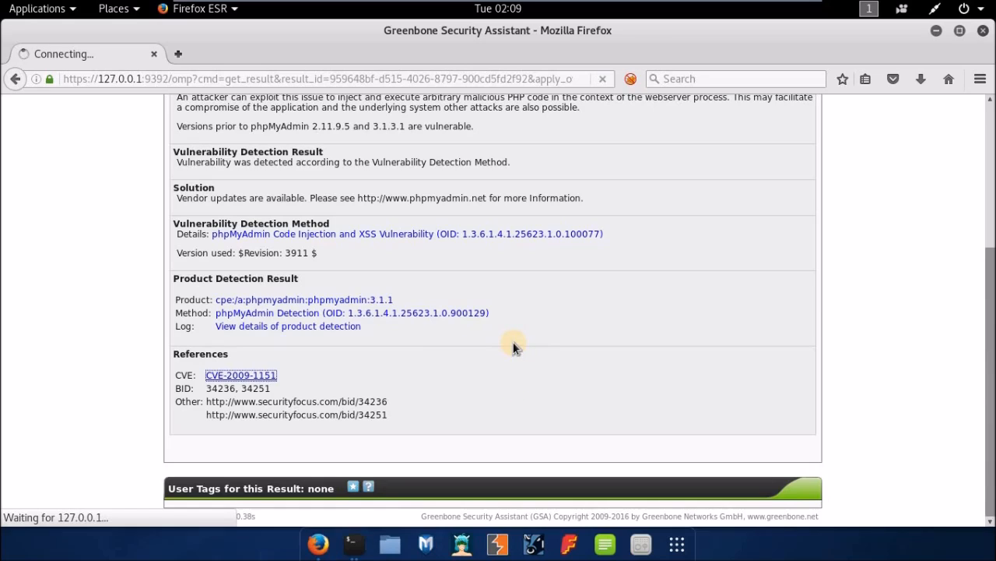
{"action": "scroll", "coordinate": [513, 343], "scroll_direction": "up", "scroll_amount": 4}
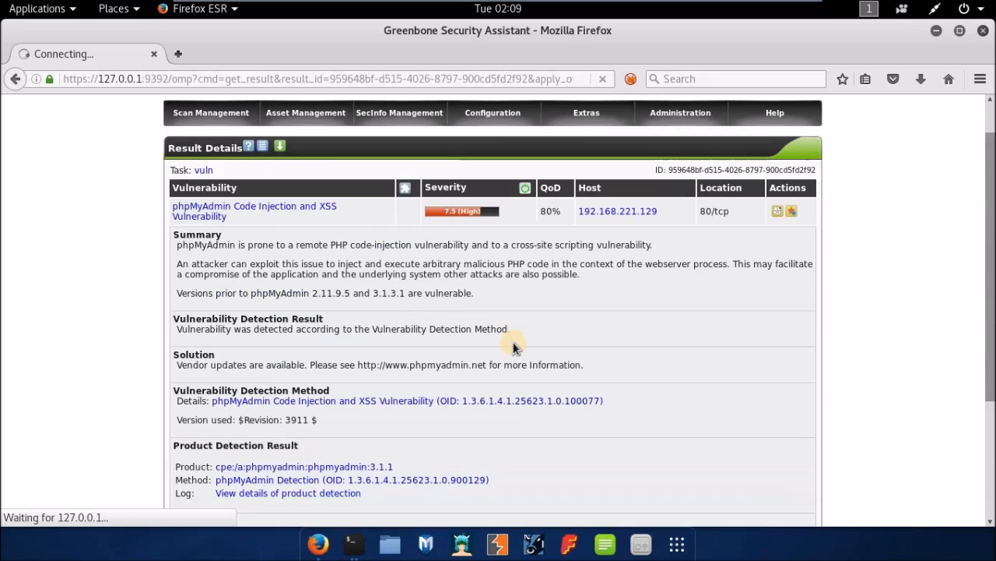
{"action": "scroll", "coordinate": [513, 342], "scroll_direction": "up", "scroll_amount": 1}
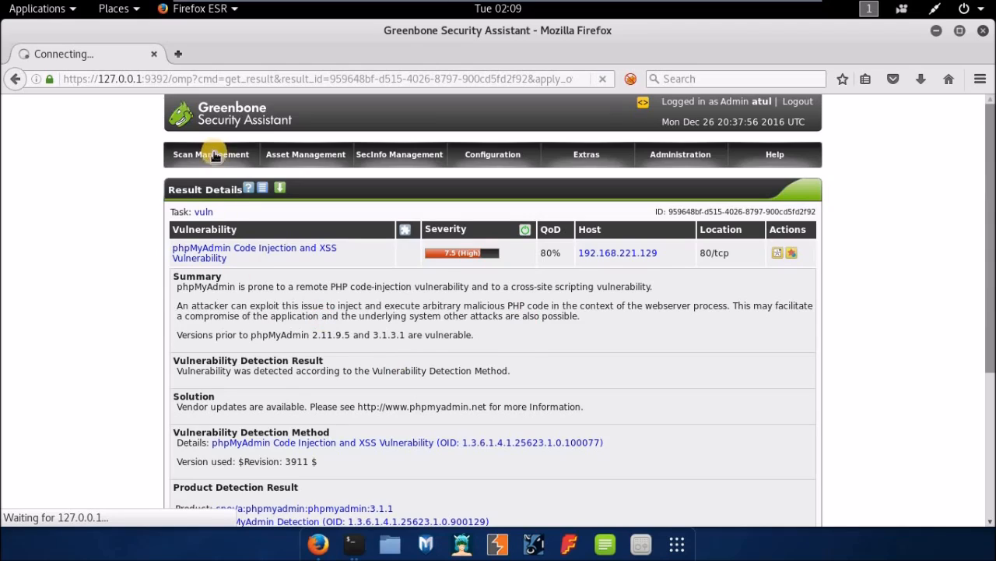
{"action": "mouse_move", "coordinate": [218, 159]}
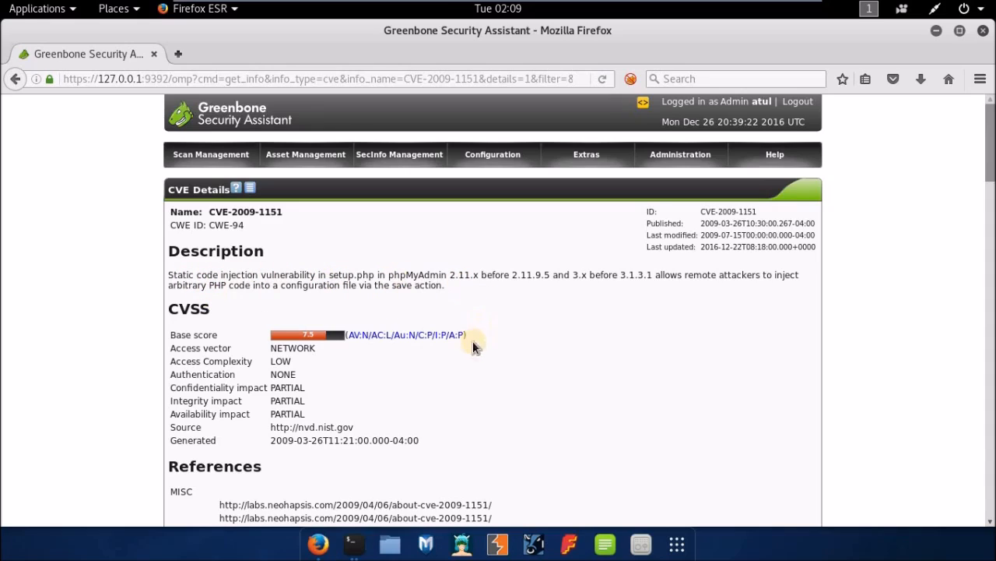
Step: Examine the CVSS ratings, references and vulnerable products listed for CVE-2009-1151
{"action": "scroll", "coordinate": [437, 386], "scroll_direction": "down", "scroll_amount": 5}
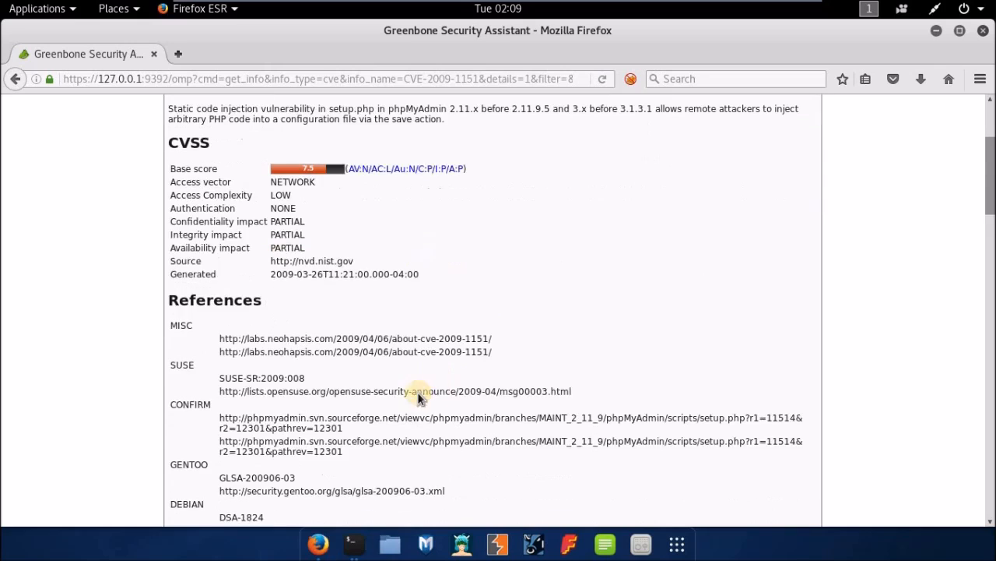
{"action": "scroll", "coordinate": [257, 360], "scroll_direction": "down", "scroll_amount": 1}
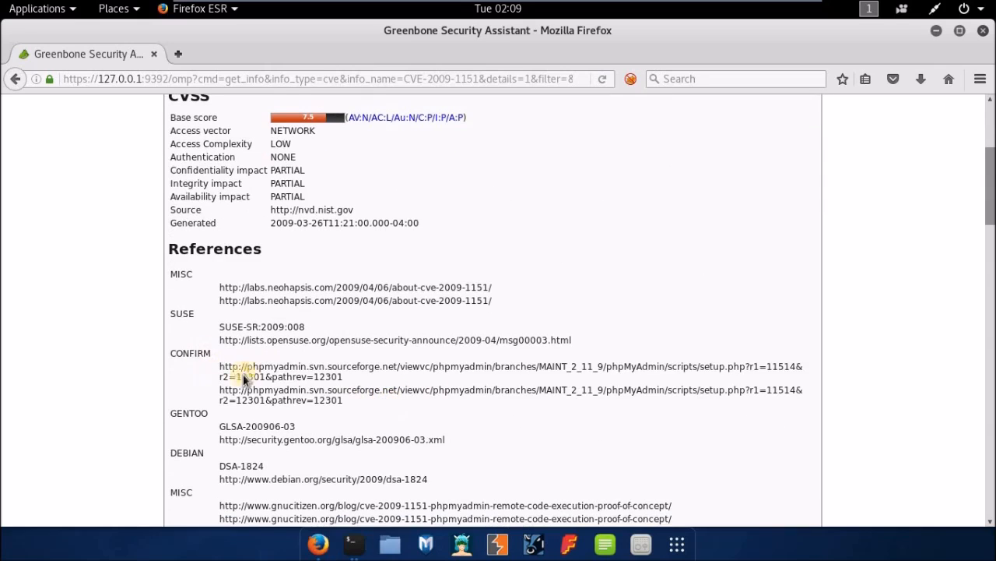
{"action": "scroll", "coordinate": [304, 372], "scroll_direction": "down", "scroll_amount": 1}
{"action": "scroll", "coordinate": [194, 342], "scroll_direction": "down", "scroll_amount": 3}
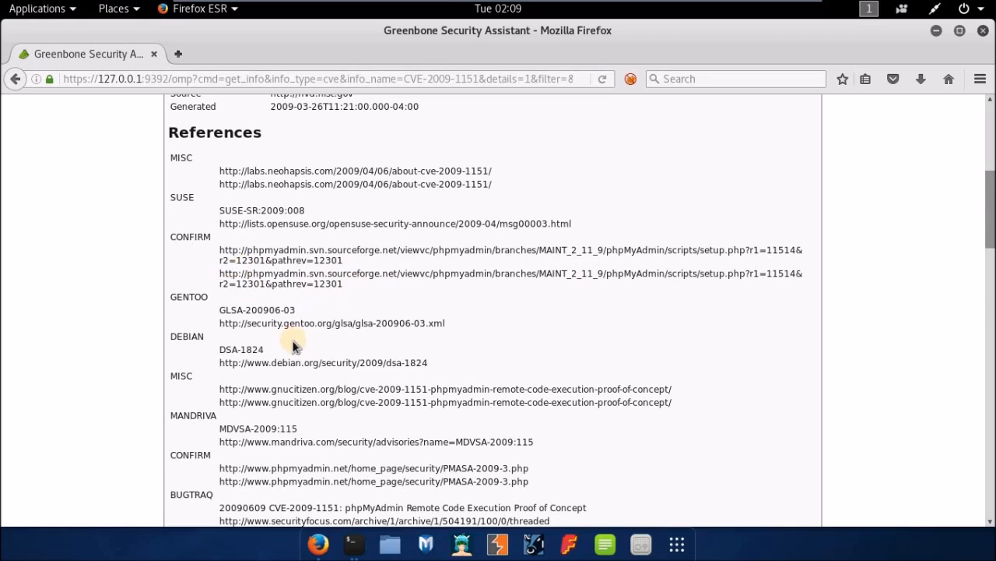
{"action": "scroll", "coordinate": [294, 346], "scroll_direction": "down", "scroll_amount": 3}
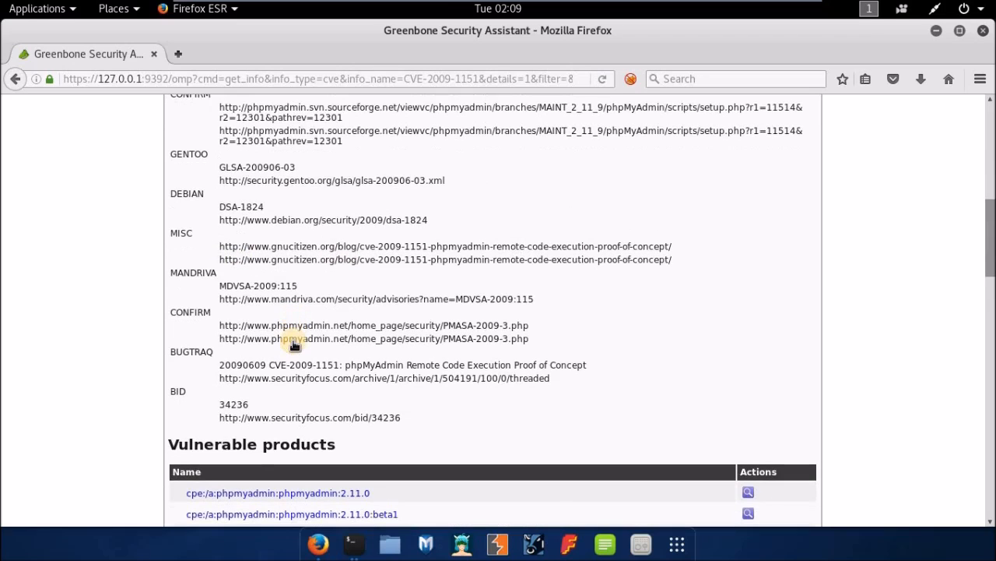
{"action": "scroll", "coordinate": [294, 346], "scroll_direction": "down", "scroll_amount": 3}
{"action": "scroll", "coordinate": [294, 346], "scroll_direction": "down", "scroll_amount": 5}
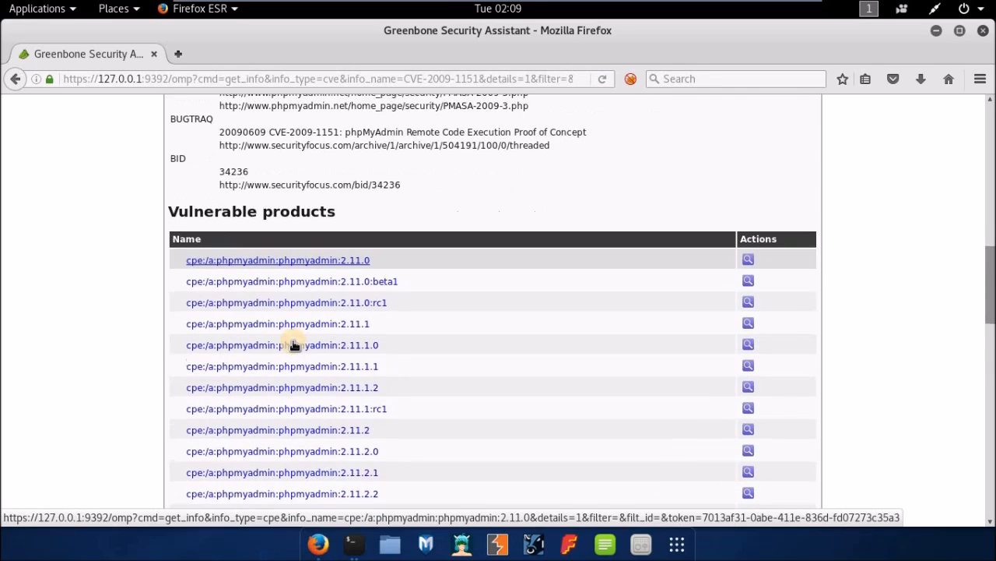
{"action": "scroll", "coordinate": [295, 345], "scroll_direction": "up", "scroll_amount": 2}
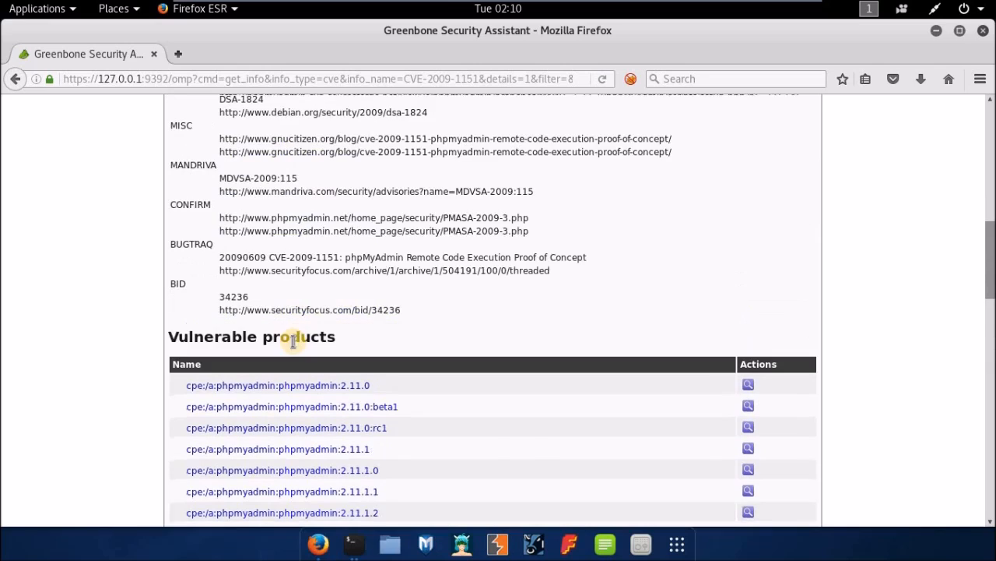
{"action": "scroll", "coordinate": [294, 346], "scroll_direction": "up", "scroll_amount": 5}
{"action": "scroll", "coordinate": [294, 346], "scroll_direction": "up", "scroll_amount": 5}
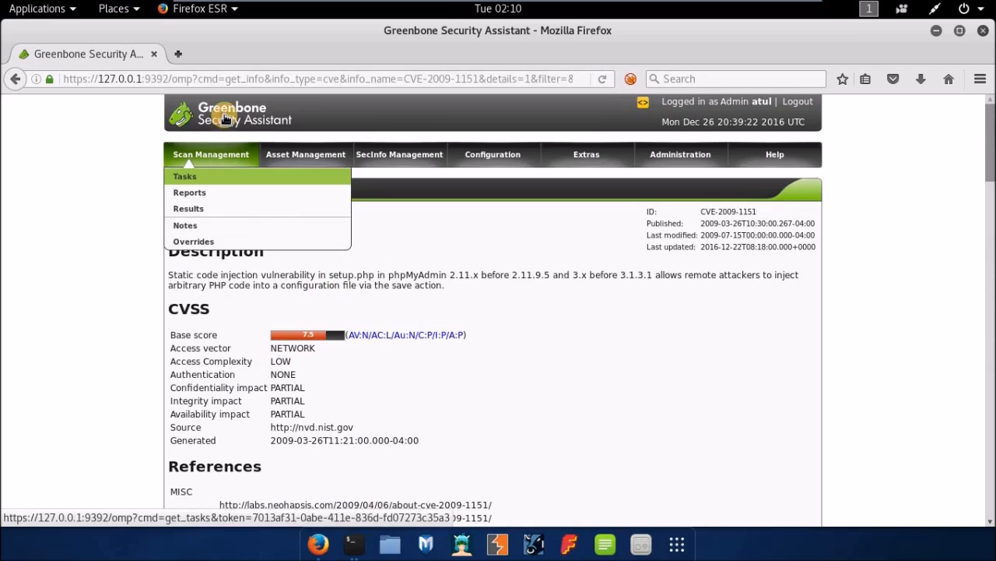
Step: Return to the task list and reopen the vuln task's scan report
{"action": "left_click", "coordinate": [506, 239]}
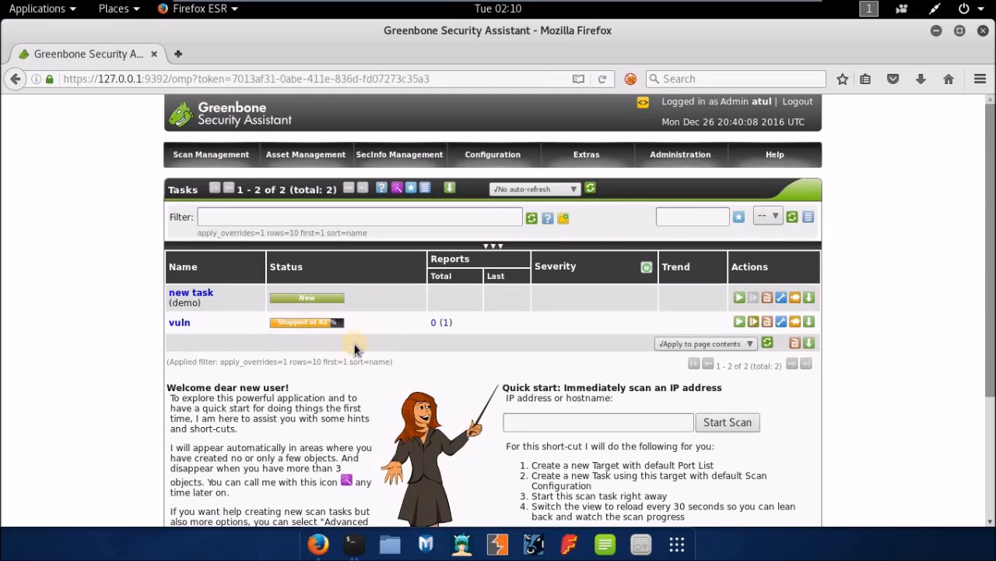
{"action": "left_click", "coordinate": [309, 327]}
{"action": "left_click", "coordinate": [310, 327]}
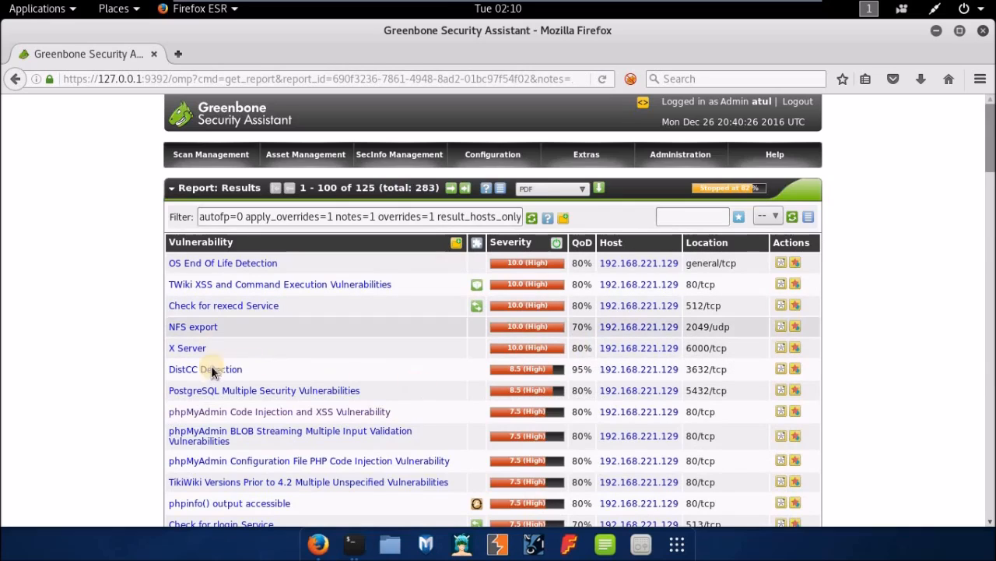
Step: Export the vuln scan report in HTML format and open the downloaded file with Firefox ESR
{"action": "left_click", "coordinate": [582, 189]}
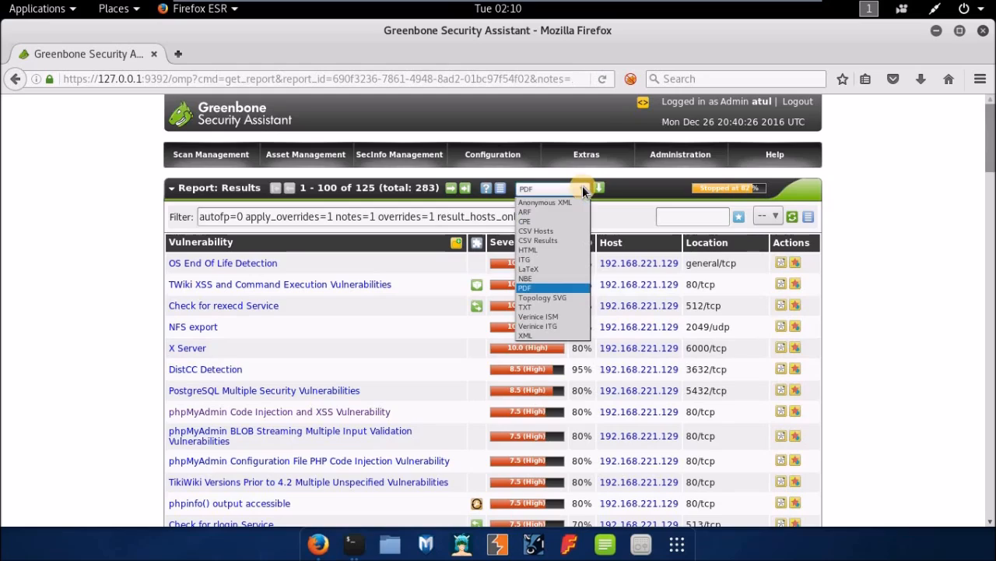
{"action": "left_click", "coordinate": [565, 250]}
{"action": "left_click", "coordinate": [599, 189]}
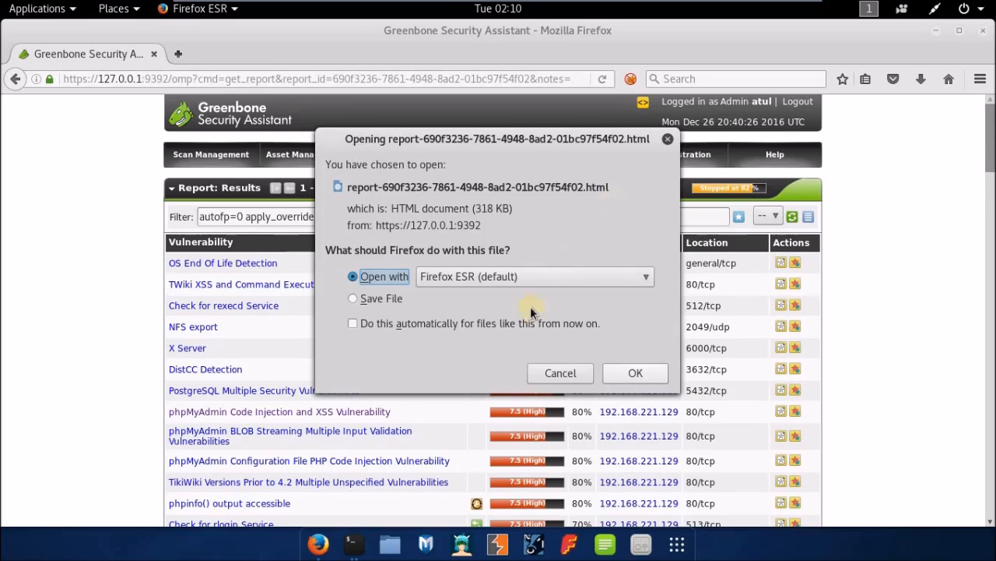
{"action": "left_click", "coordinate": [635, 373]}
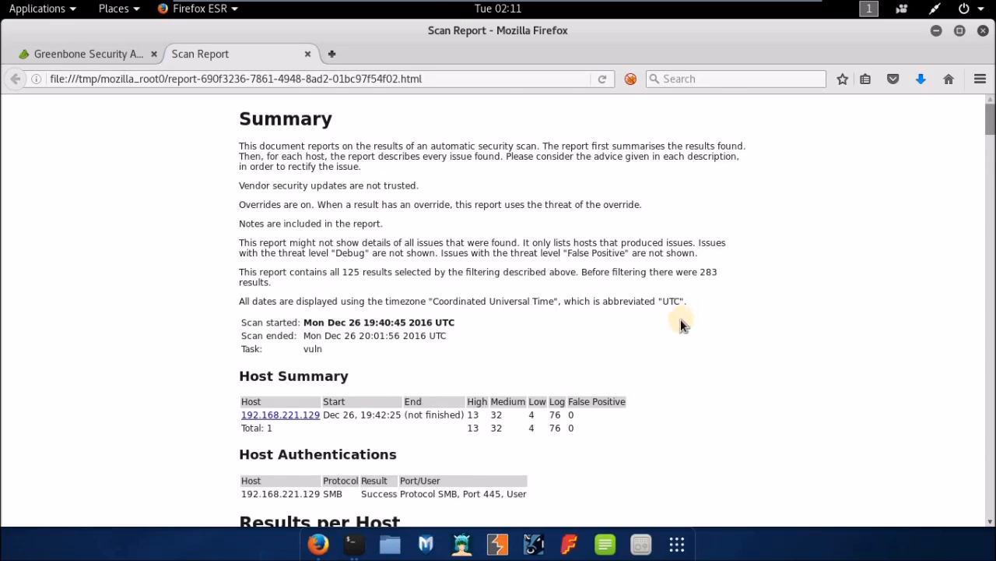
Step: Review the HTML report's host summary, per-port threat levels and the TWiki vulnerability entry with its solution and references
{"action": "scroll", "coordinate": [674, 343], "scroll_direction": "down", "scroll_amount": 4}
{"action": "scroll", "coordinate": [596, 317], "scroll_direction": "down", "scroll_amount": 3}
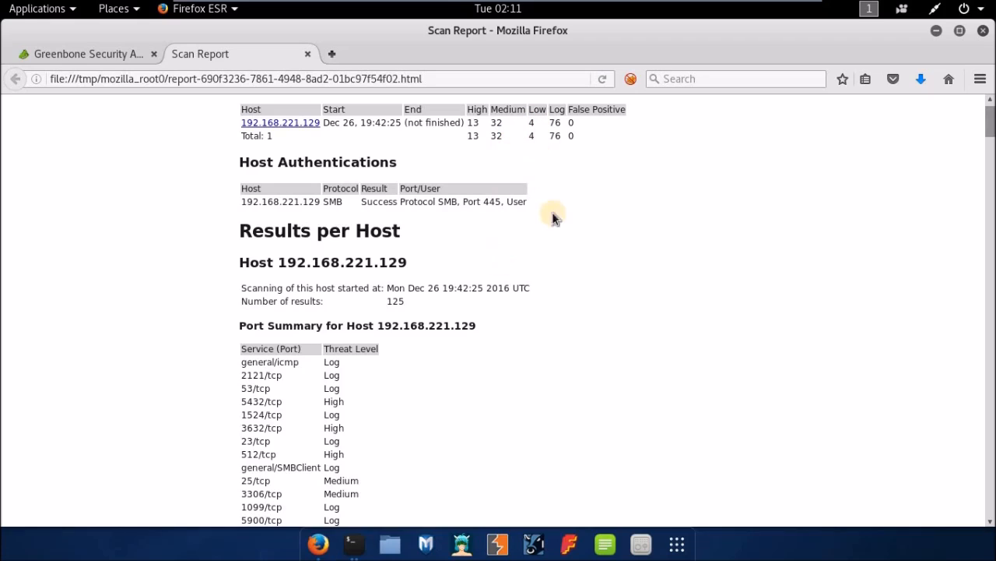
{"action": "scroll", "coordinate": [492, 354], "scroll_direction": "down", "scroll_amount": 5}
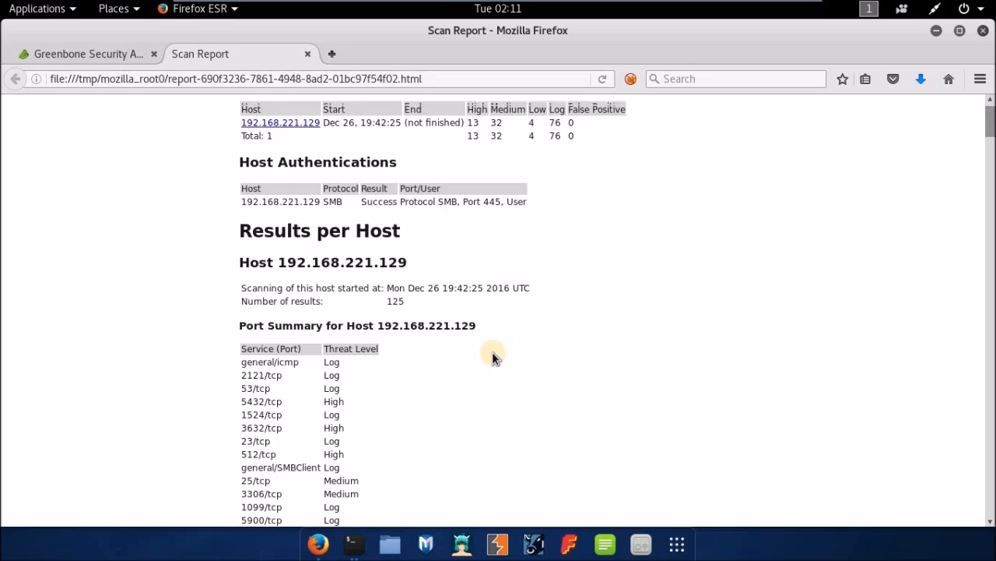
{"action": "scroll", "coordinate": [492, 357], "scroll_direction": "down", "scroll_amount": 10}
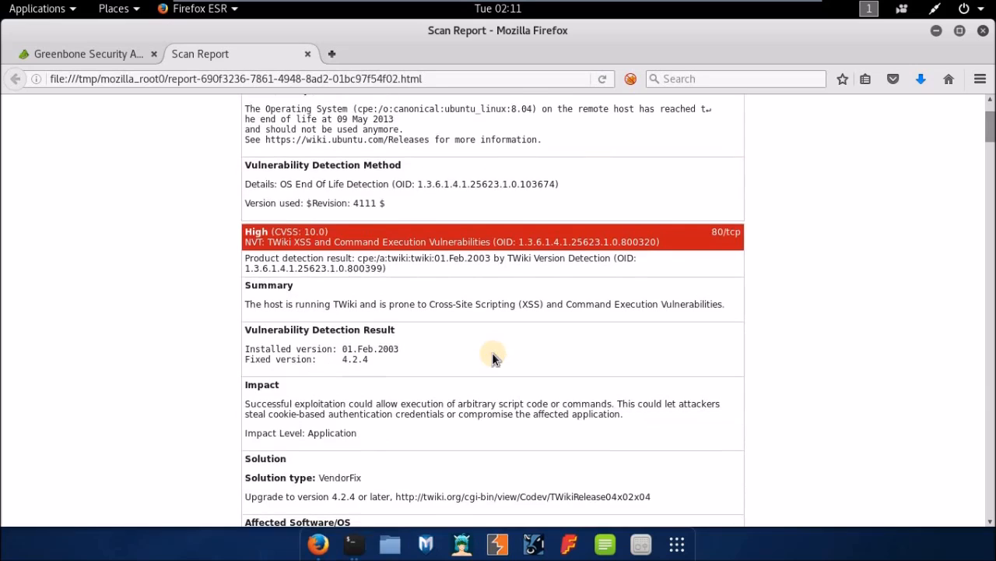
{"action": "scroll", "coordinate": [492, 357], "scroll_direction": "down", "scroll_amount": 2}
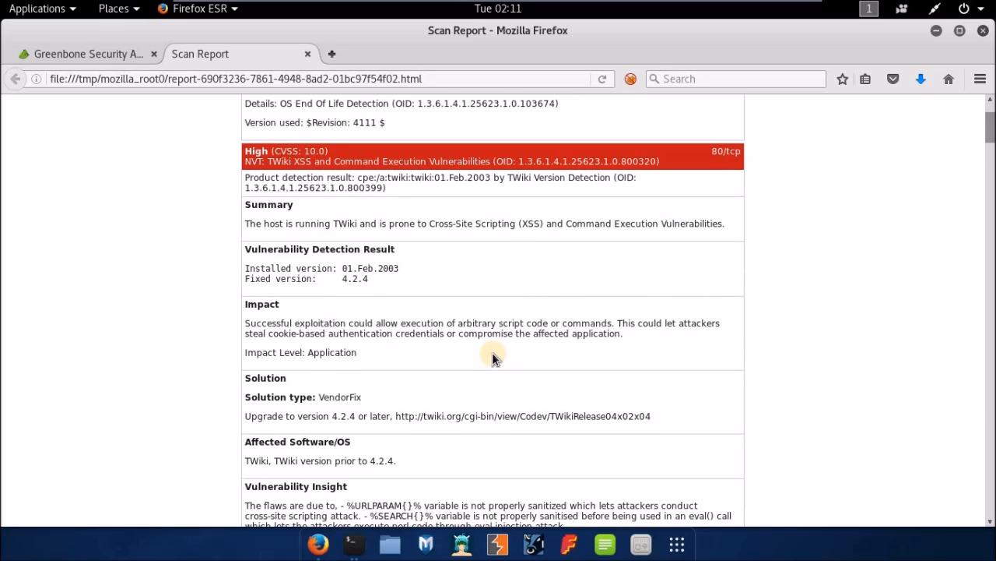
{"action": "scroll", "coordinate": [492, 357], "scroll_direction": "down", "scroll_amount": 3}
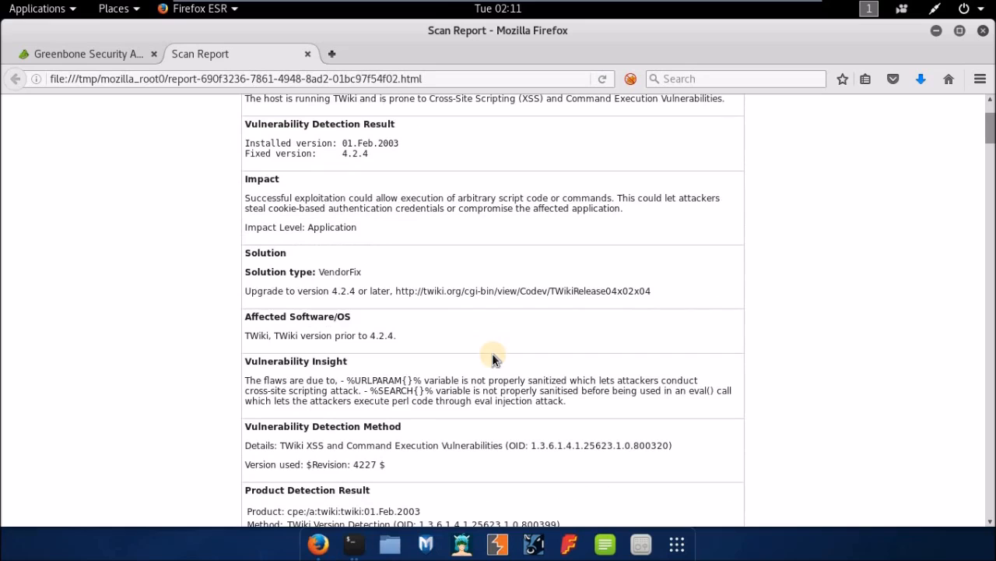
{"action": "scroll", "coordinate": [492, 358], "scroll_direction": "down", "scroll_amount": 5}
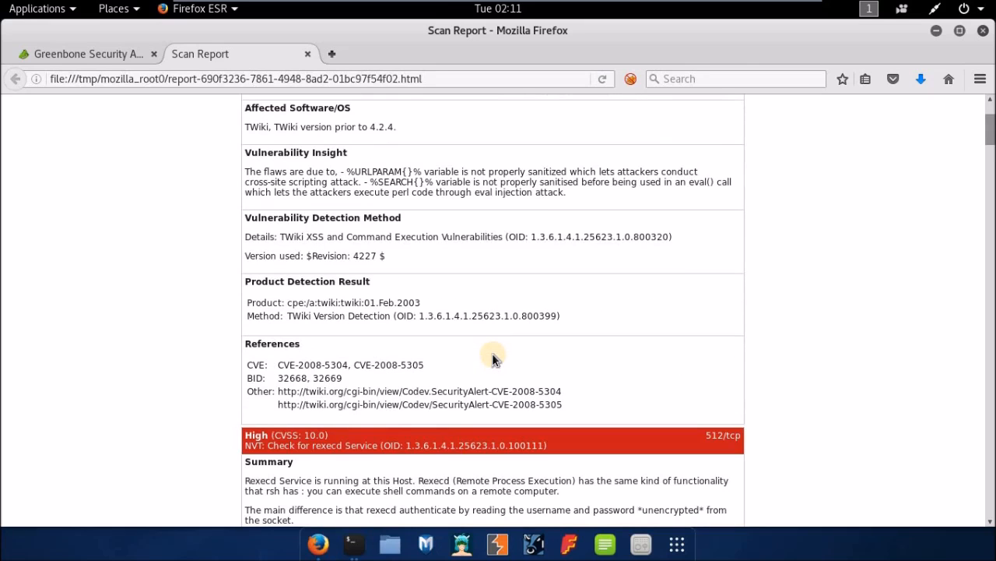
{"action": "scroll", "coordinate": [489, 356], "scroll_direction": "down", "scroll_amount": 6}
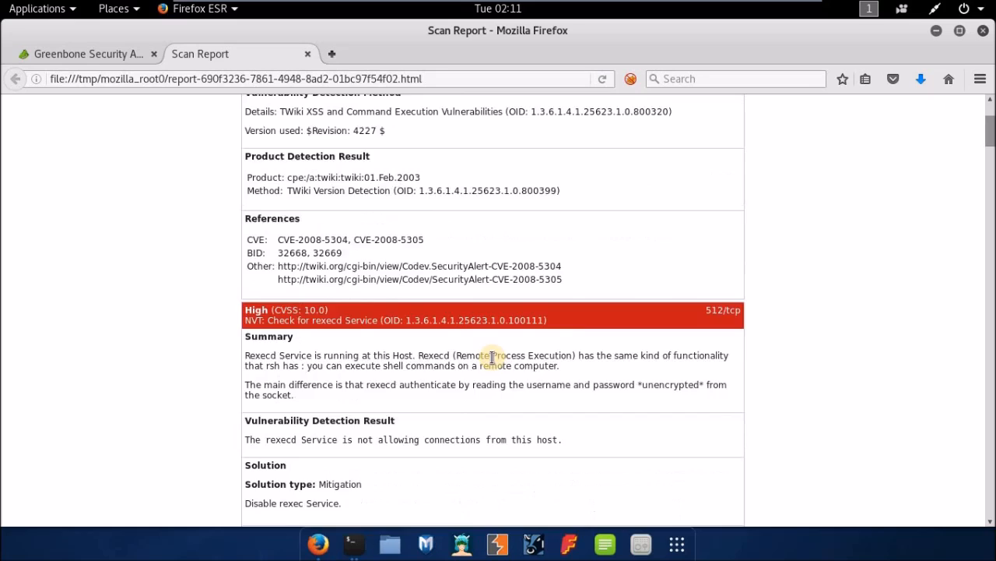
Step: Examine the report's high-severity entries for rexecd, NFS export, X Server, DistCC, PostgreSQL and phpMyAdmin, including their solutions and references
{"action": "scroll", "coordinate": [244, 189], "scroll_direction": "down", "scroll_amount": 2}
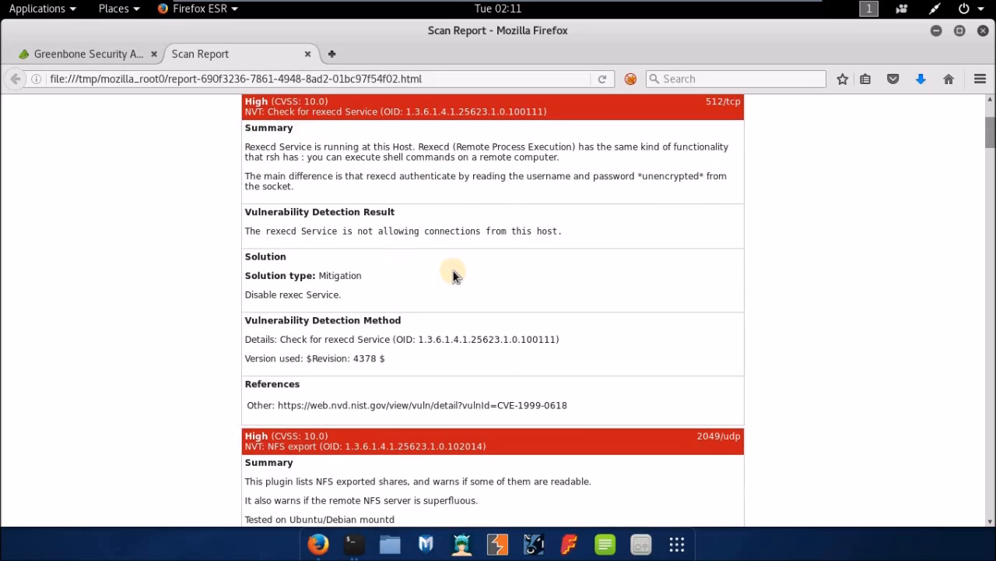
{"action": "scroll", "coordinate": [454, 276], "scroll_direction": "down", "scroll_amount": 3}
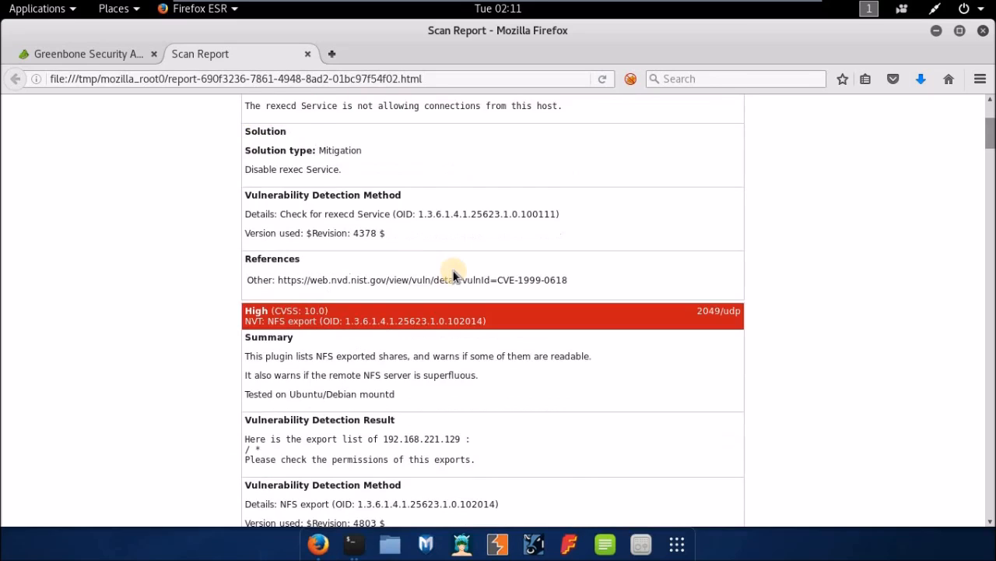
{"action": "scroll", "coordinate": [454, 275], "scroll_direction": "down", "scroll_amount": 8}
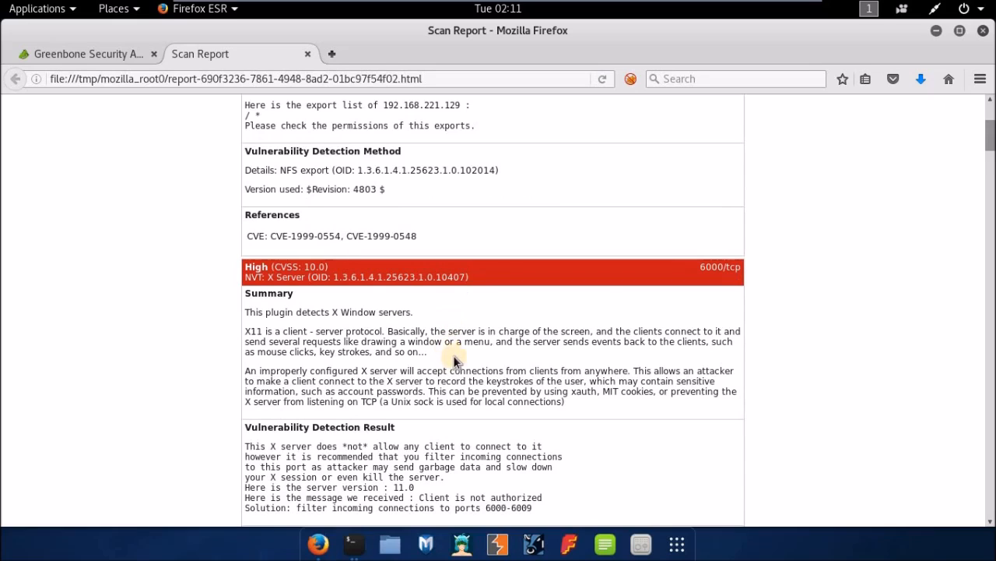
{"action": "scroll", "coordinate": [447, 352], "scroll_direction": "down", "scroll_amount": 10}
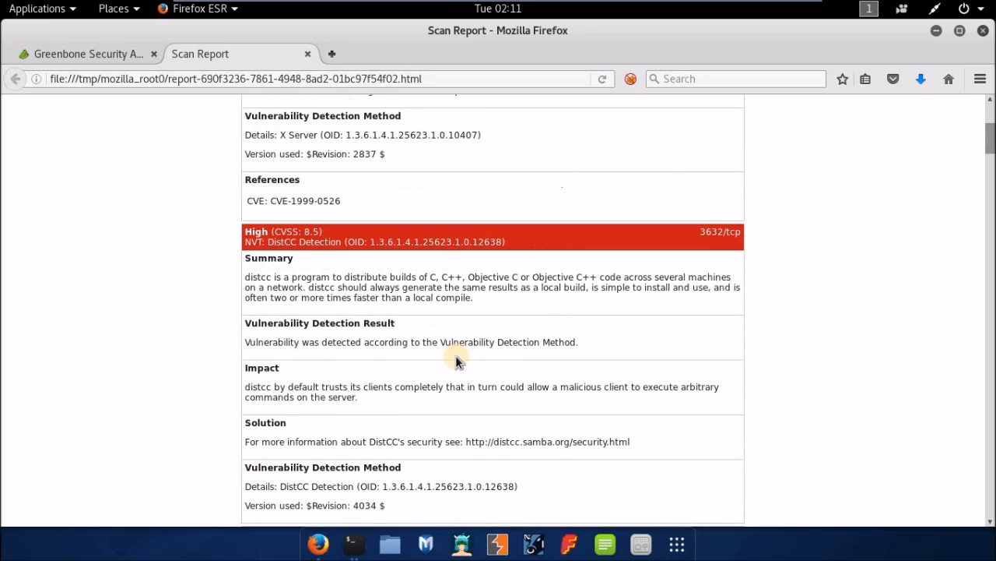
{"action": "scroll", "coordinate": [456, 360], "scroll_direction": "down", "scroll_amount": 8}
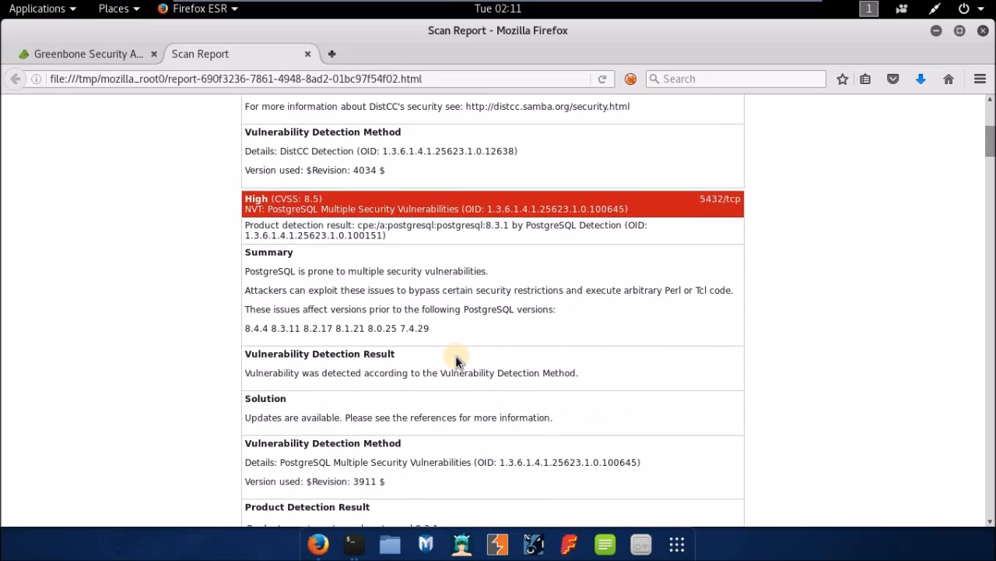
{"action": "scroll", "coordinate": [456, 360], "scroll_direction": "down", "scroll_amount": 6}
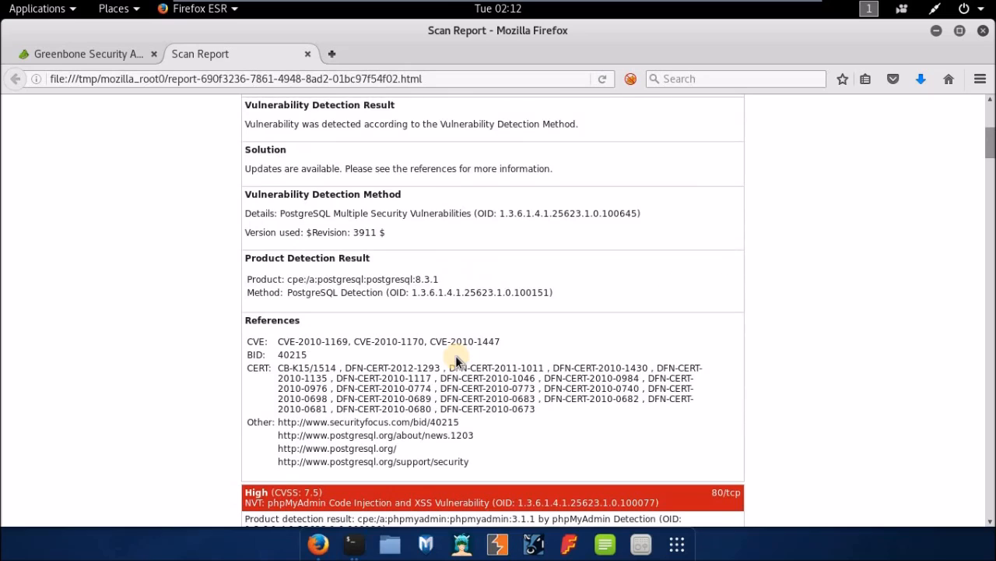
{"action": "scroll", "coordinate": [456, 359], "scroll_direction": "down", "scroll_amount": 3}
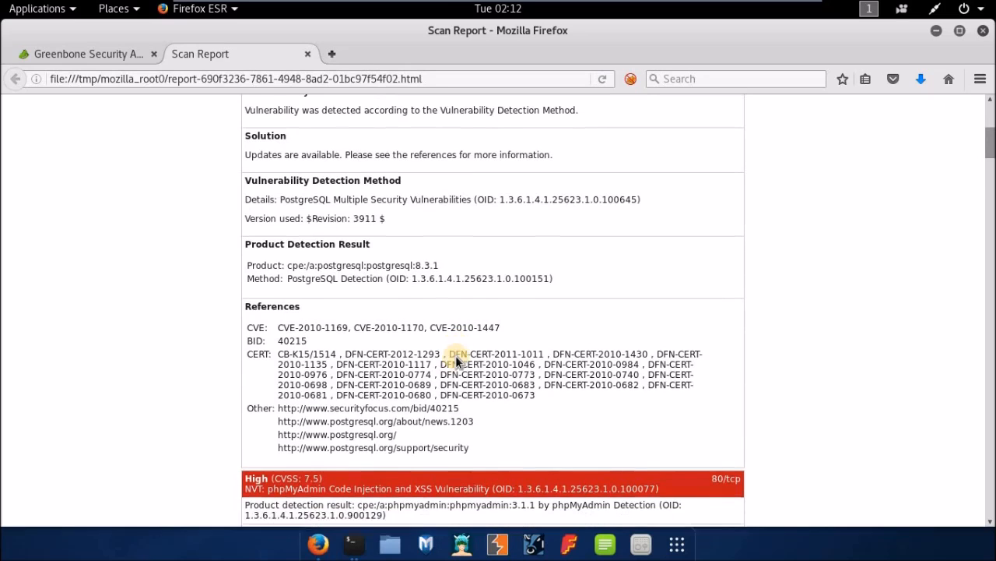
{"action": "scroll", "coordinate": [456, 360], "scroll_direction": "down", "scroll_amount": 6}
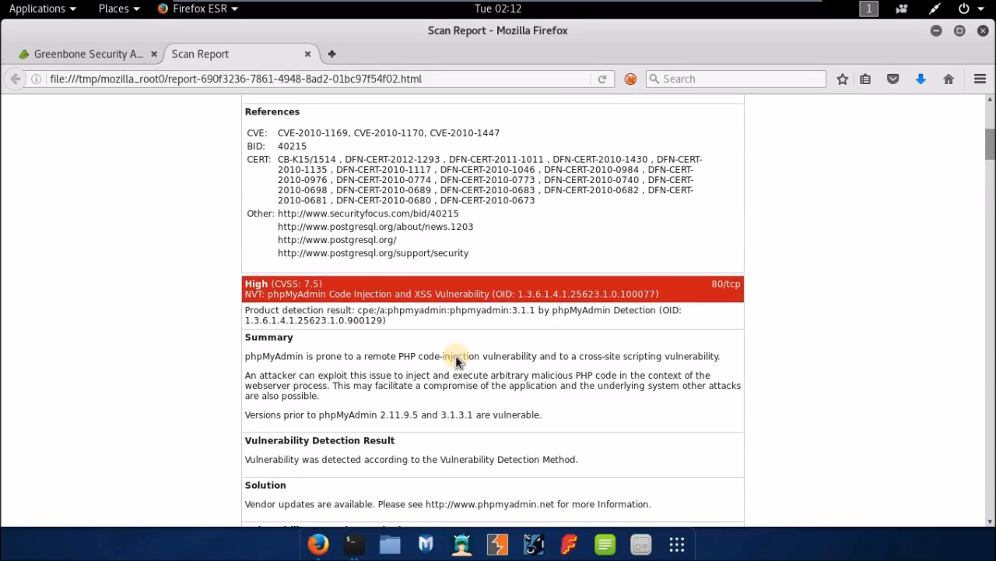
{"action": "scroll", "coordinate": [456, 360], "scroll_direction": "down", "scroll_amount": 5}
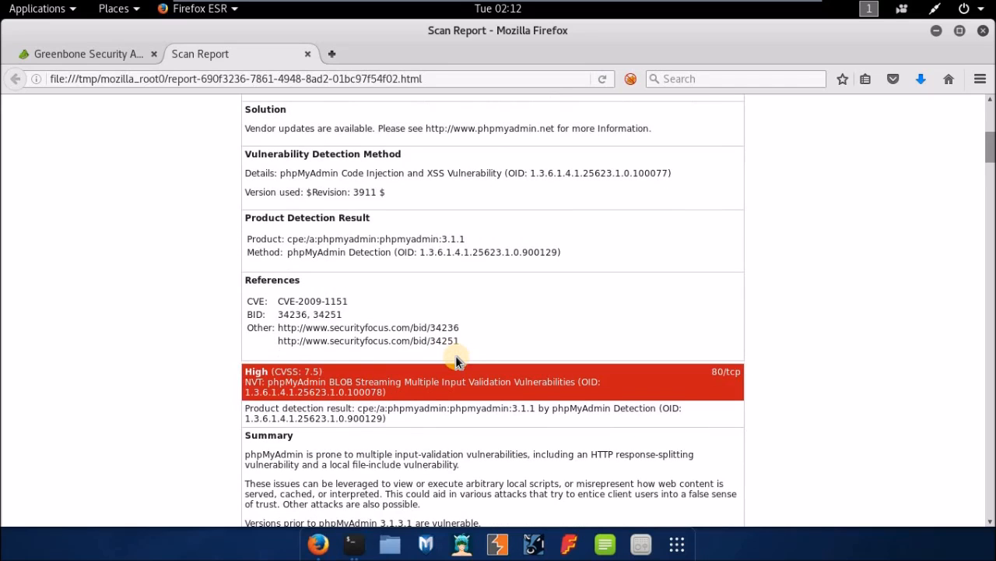
{"action": "mouse_move", "coordinate": [773, 9]}
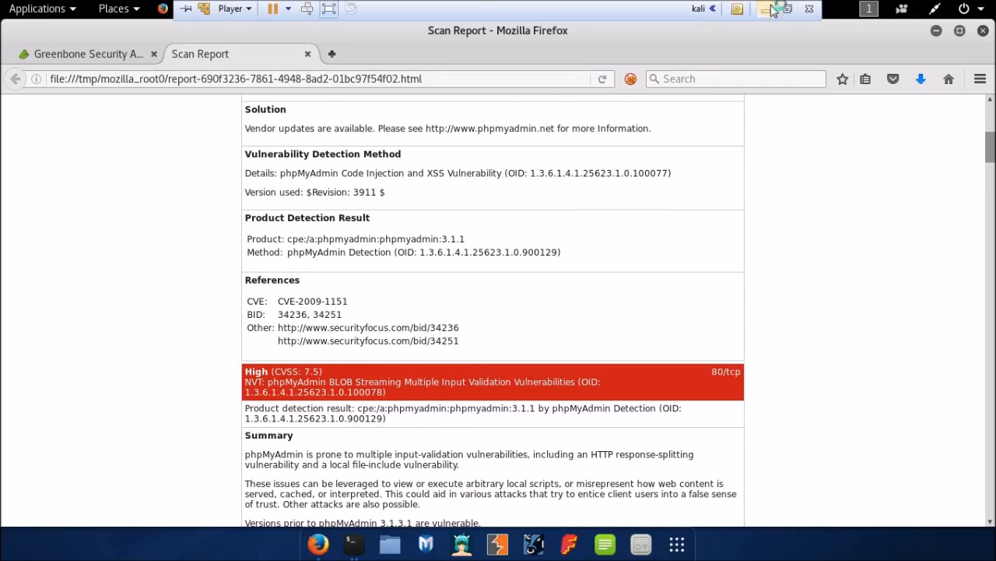